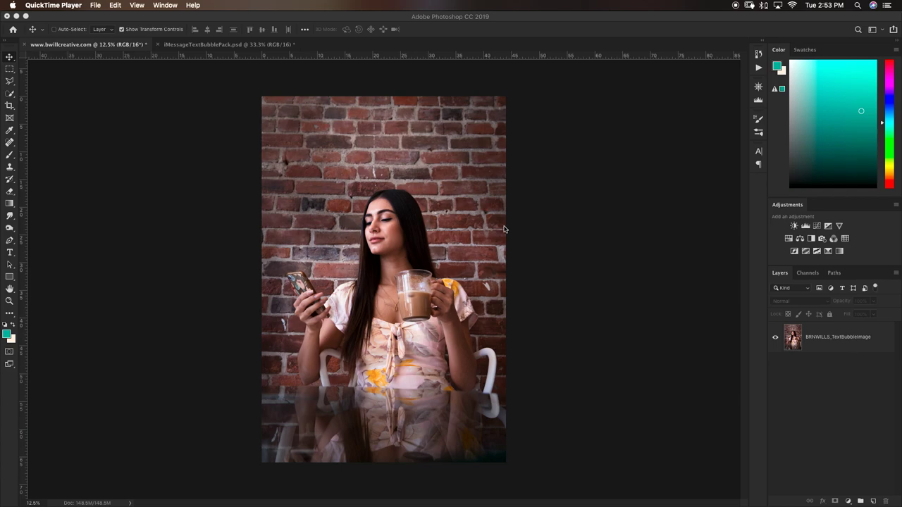
- Switch to the iMessageTextBubblePack.psd document to show its bubble templates
click(252, 49)
click(248, 46)
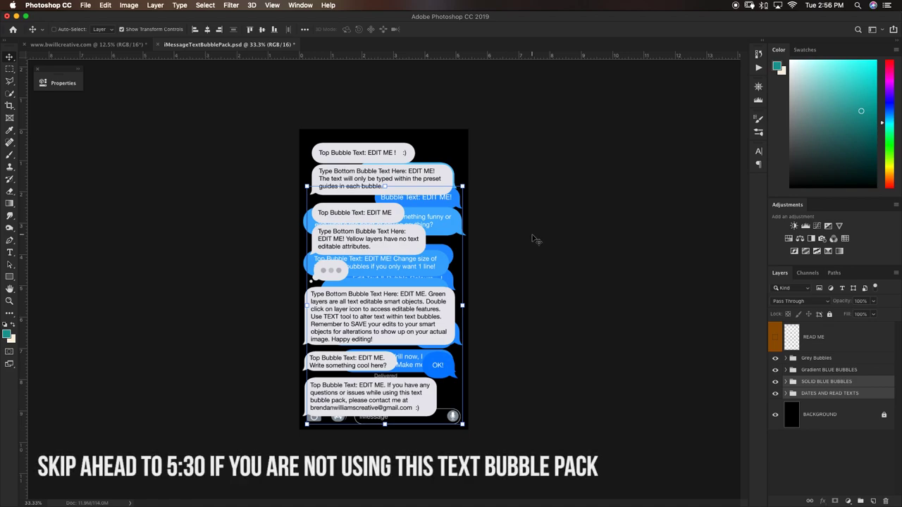
- Expand the SOLID BLUE BUBBLES group and hide the Grey and Gradient bubble groups
click(791, 382)
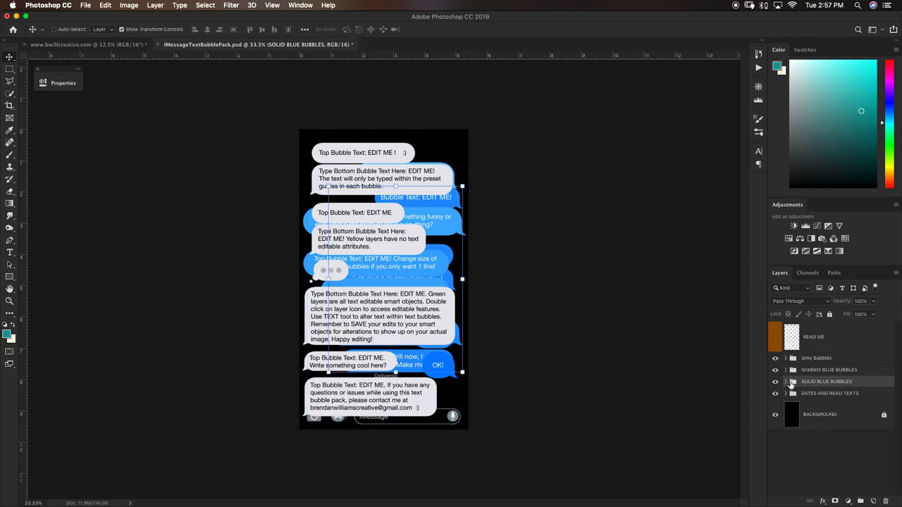
click(785, 382)
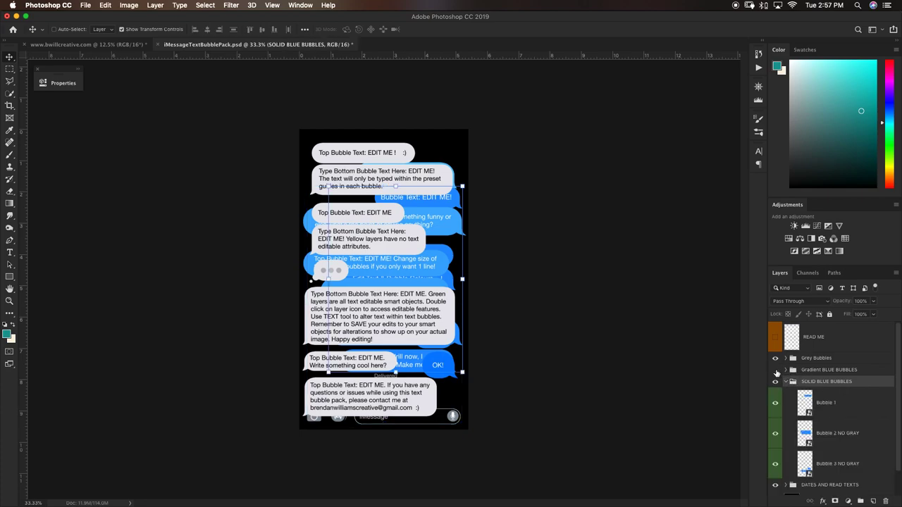
drag(775, 370, 775, 358)
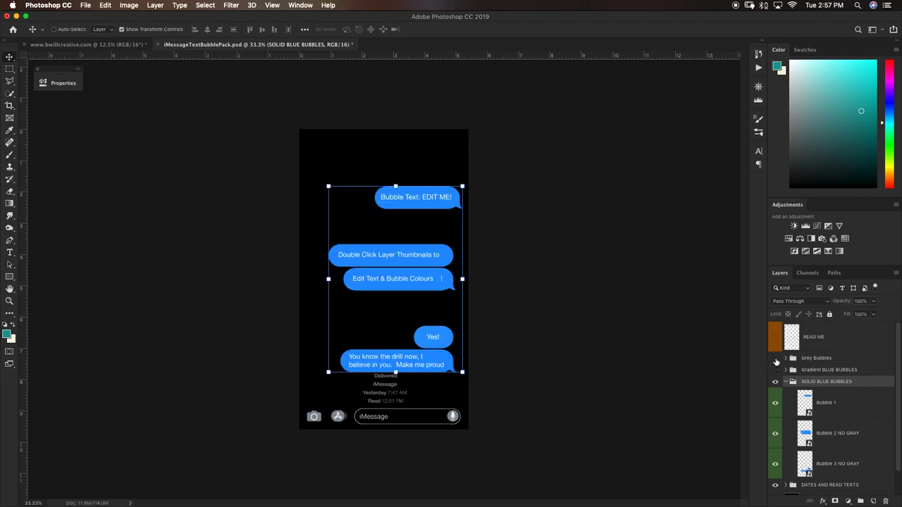
click(775, 404)
click(776, 405)
- Select Bubble 1, iMessage Text Bar and Read Receipt and drag them onto the brick-wall photo
scroll(871, 367, down, 2)
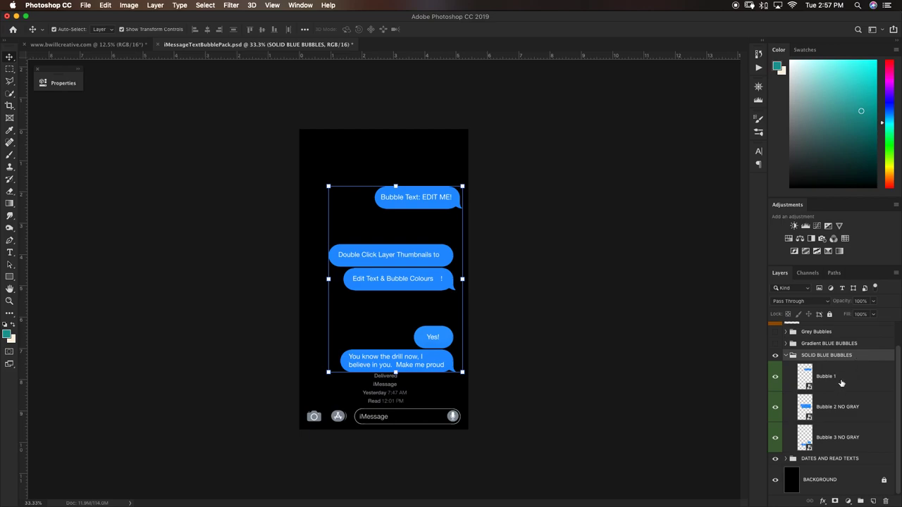
click(841, 382)
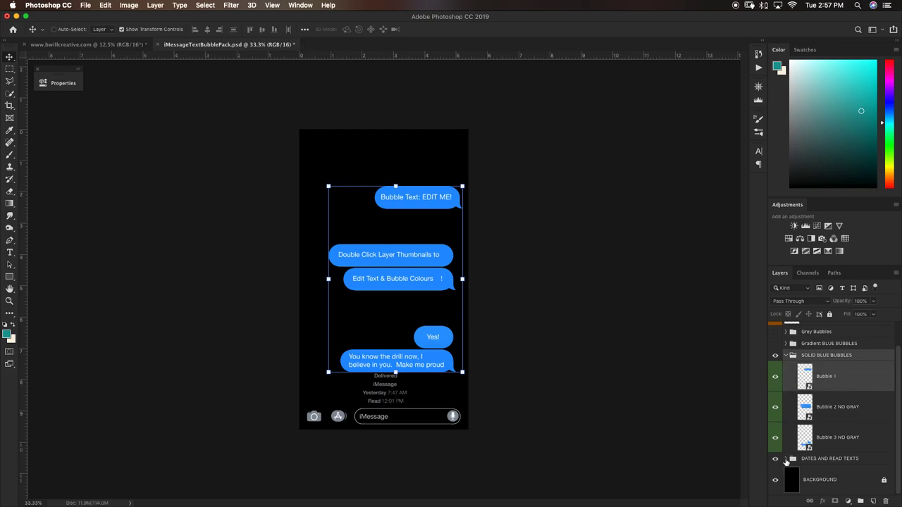
click(786, 458)
scroll(838, 417, down, 5)
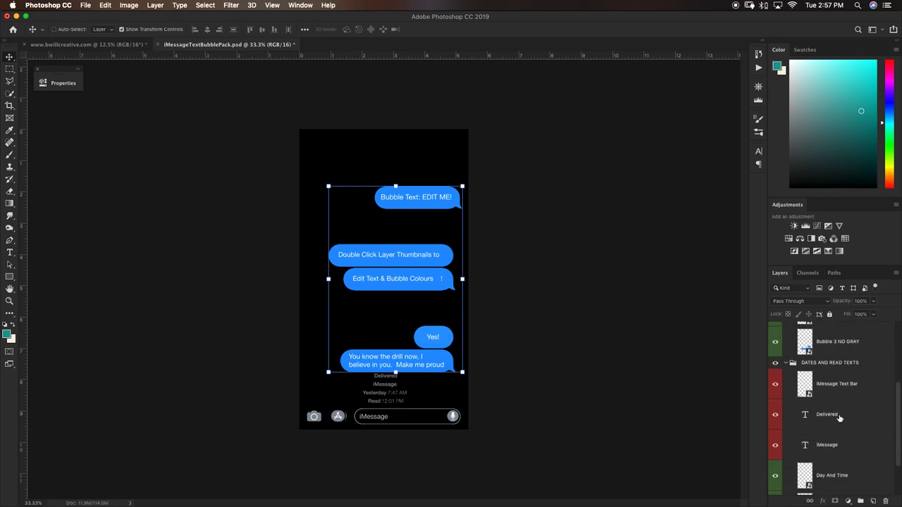
super+click(838, 393)
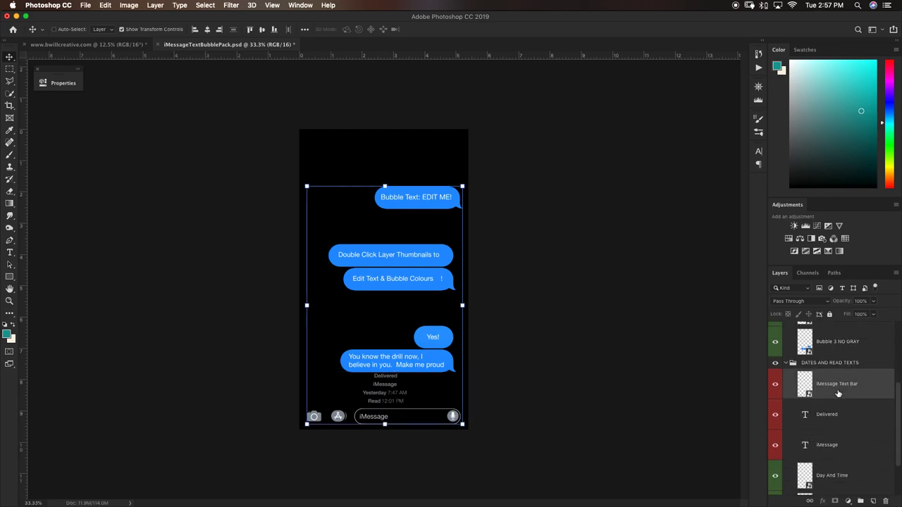
scroll(838, 393, down, 3)
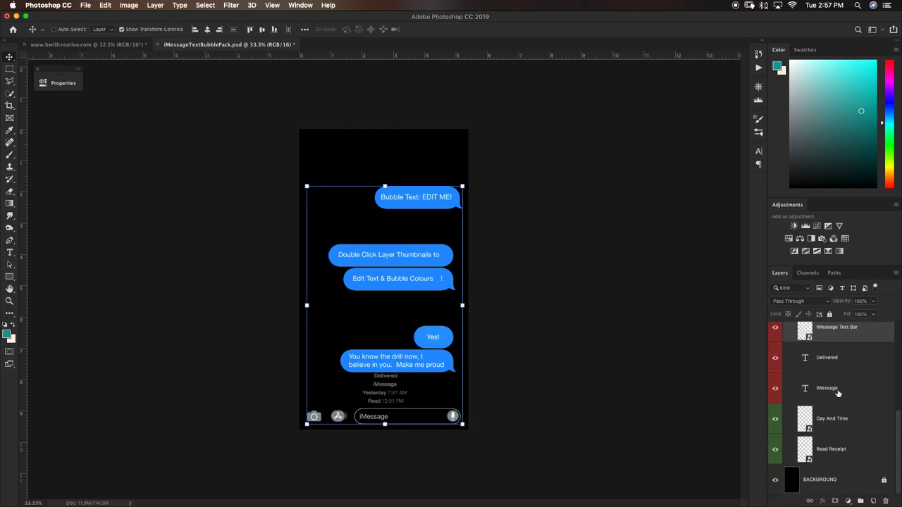
super+click(851, 455)
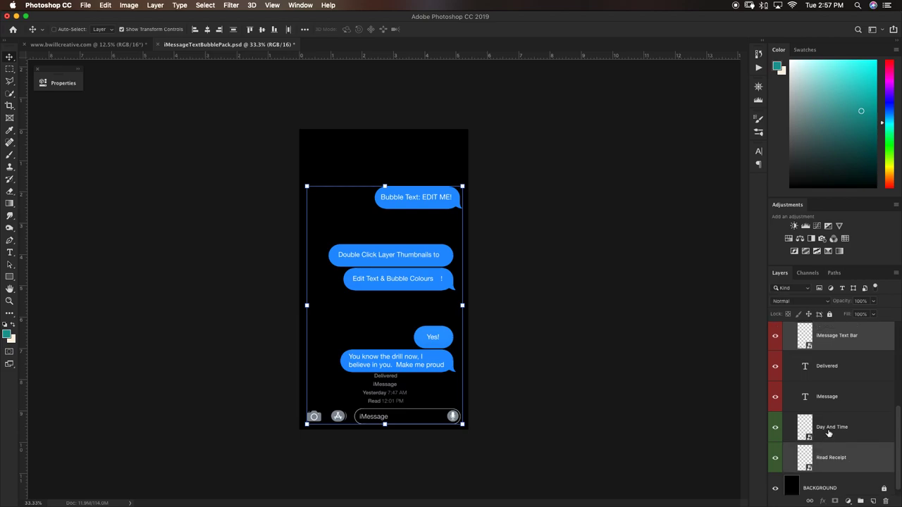
scroll(829, 434, up, 7)
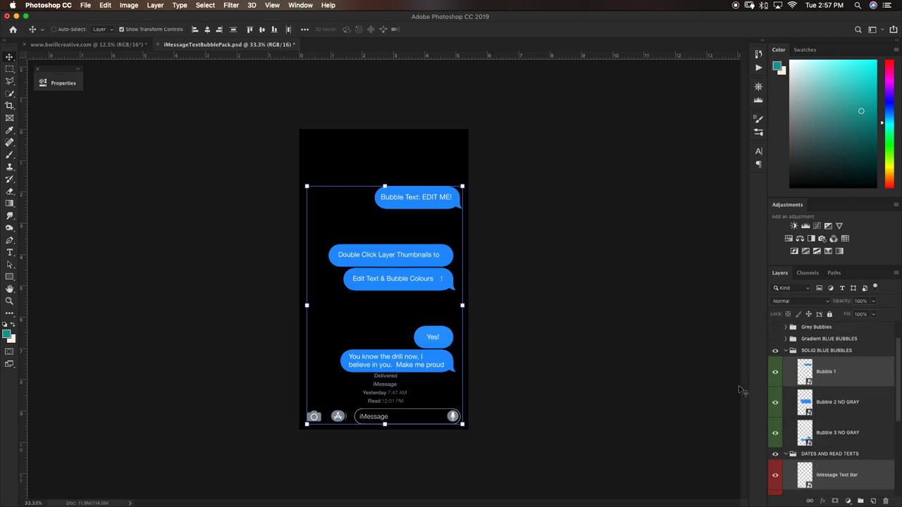
drag(435, 258, 389, 262)
- Drop the bubble, bar and read receipt into the photo and scale them up to its width
click(542, 279)
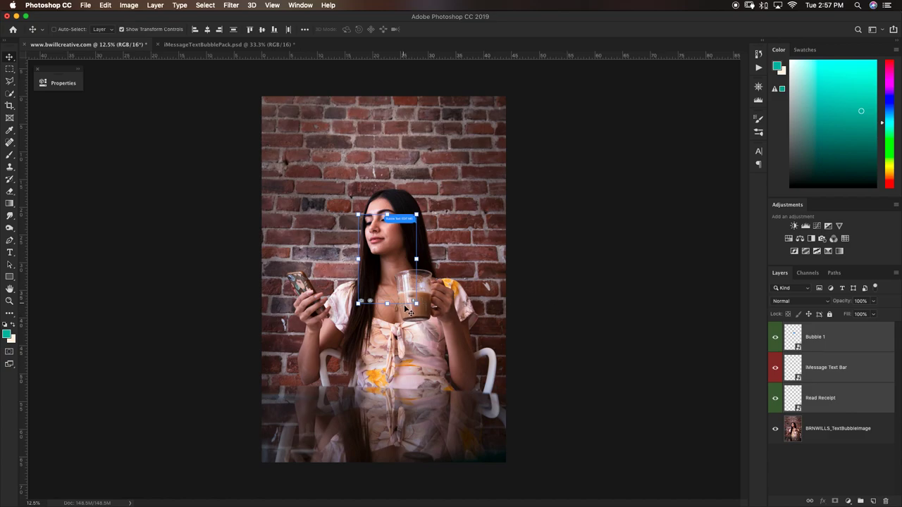
drag(419, 304, 585, 451)
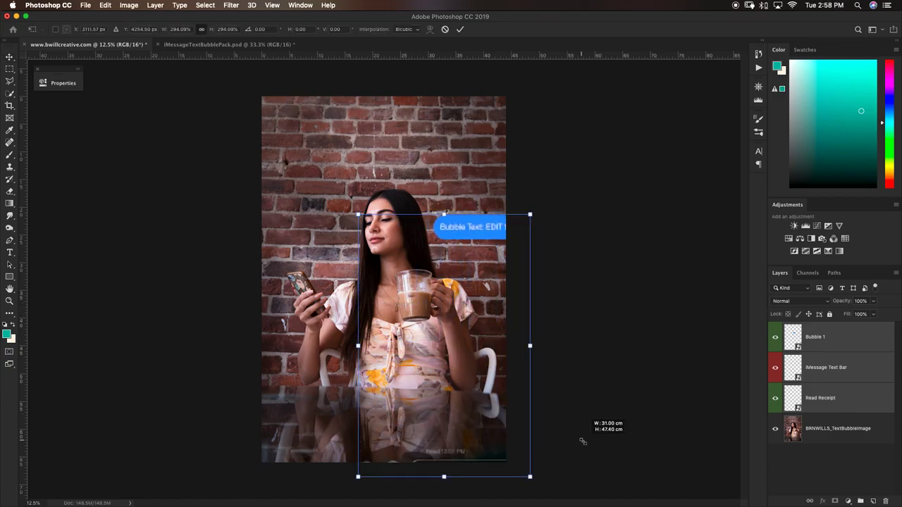
drag(465, 389, 406, 331)
drag(456, 409, 510, 467)
drag(435, 395, 427, 372)
click(460, 30)
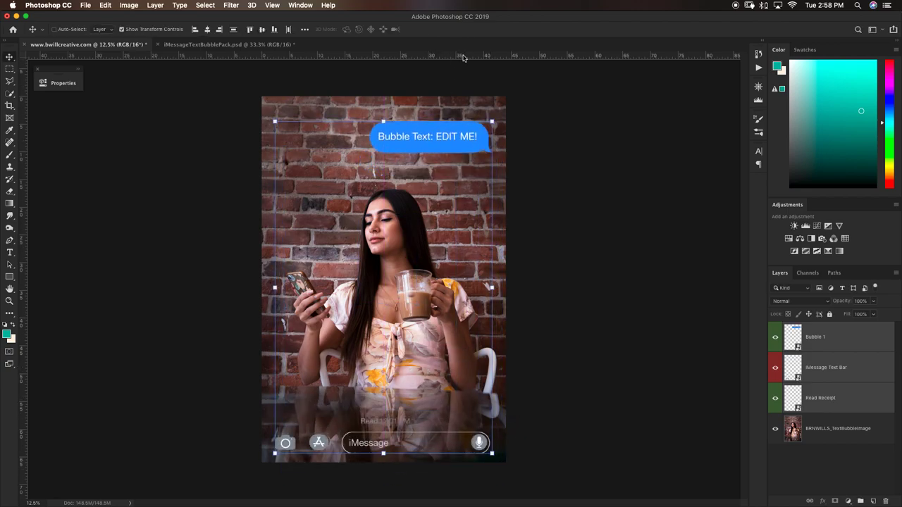
click(793, 343)
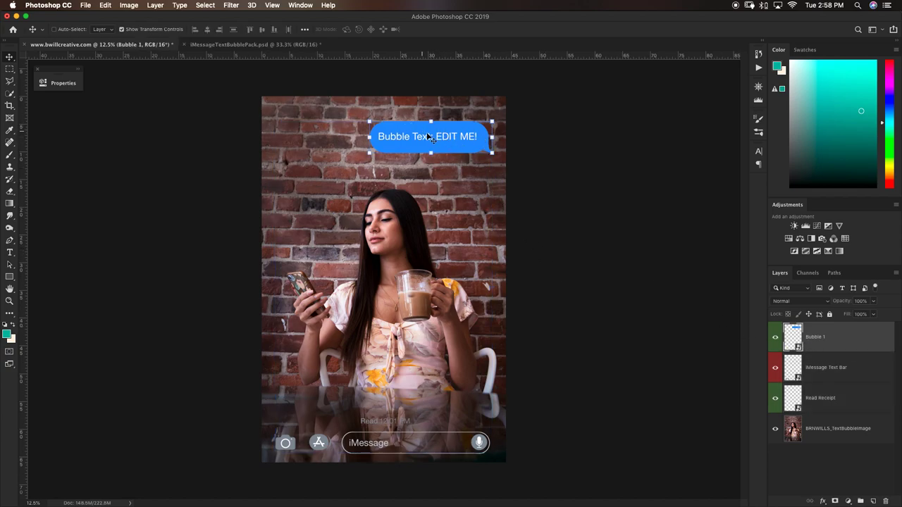
- Replace Bubble 1's text with "Can't today, I'm busy." and save the bubble contents
double_click(797, 347)
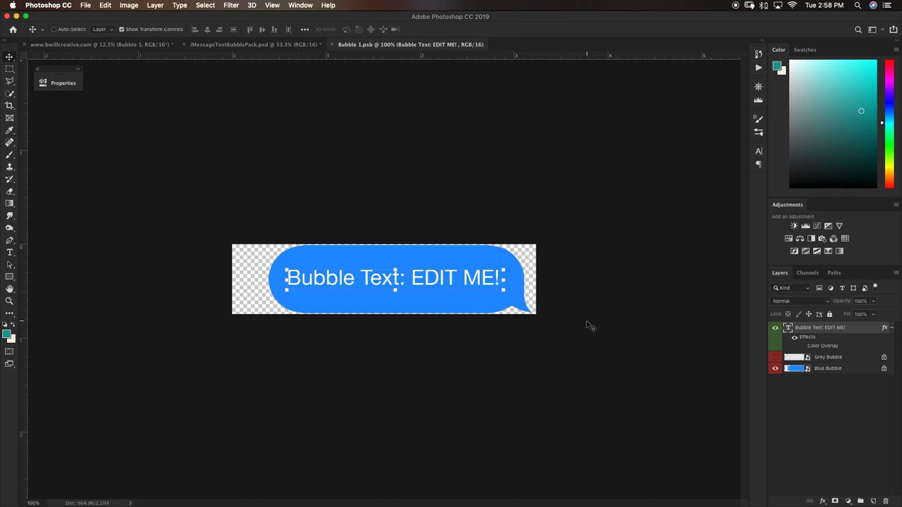
key(t)
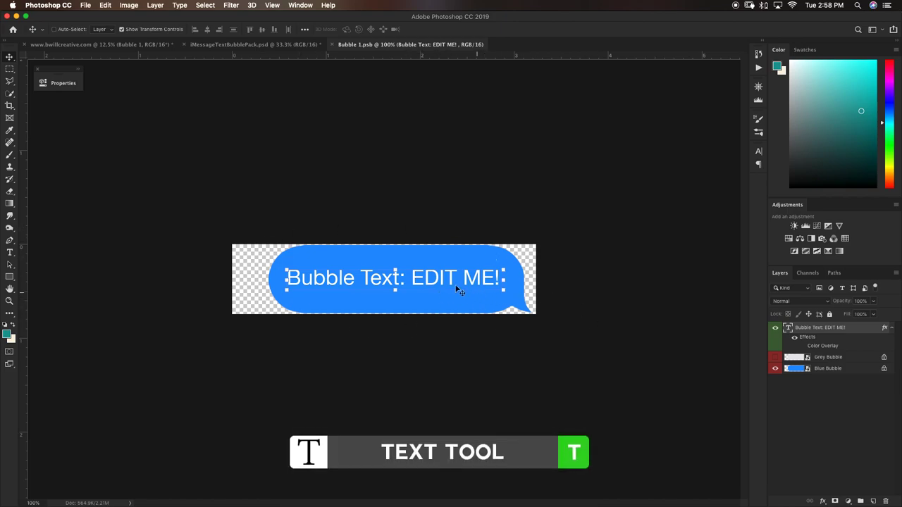
key(t)
drag(313, 277, 279, 276)
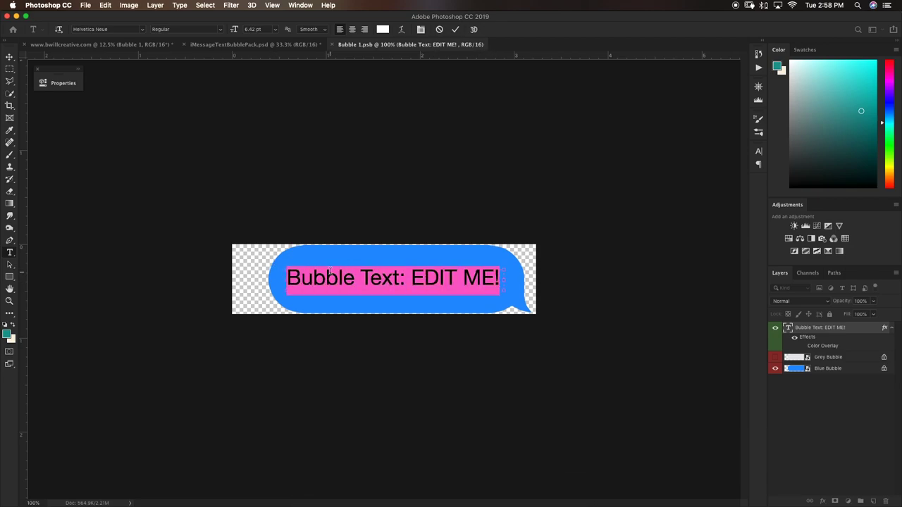
key(BackSpace)
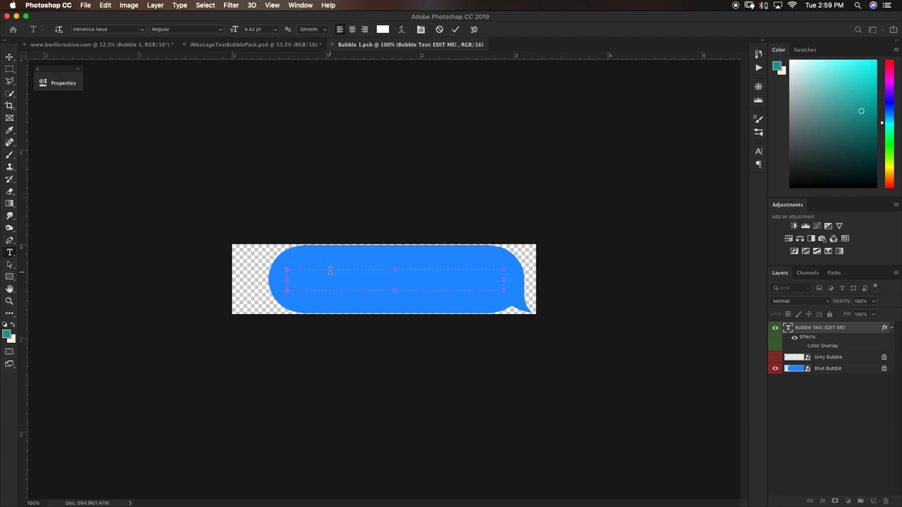
text(Can’t today, I’m busy.)
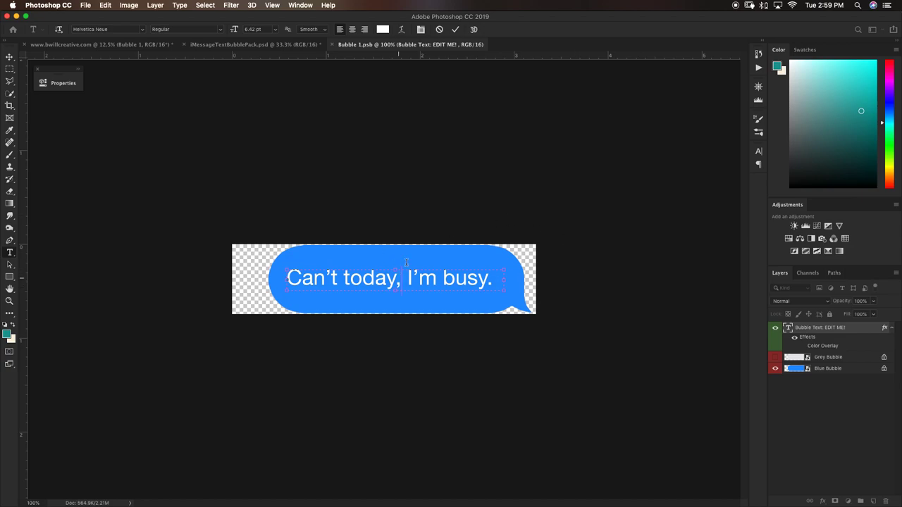
click(456, 29)
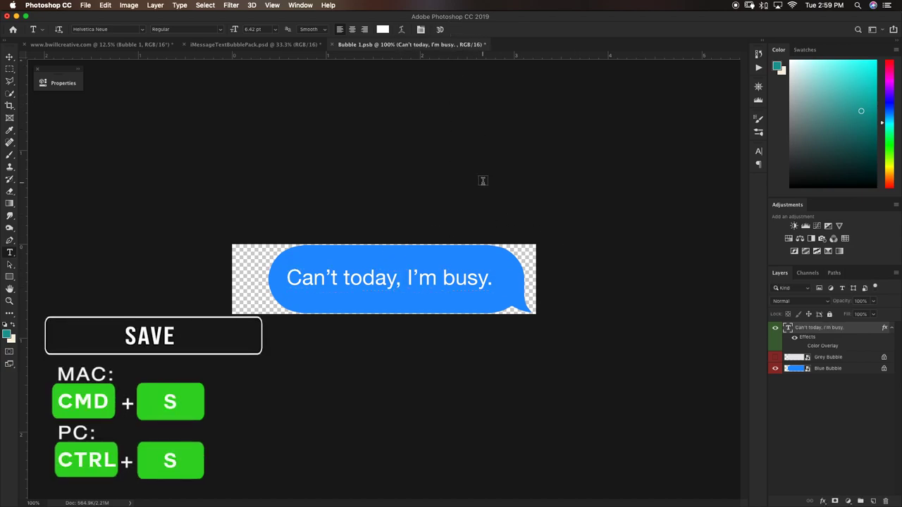
key(super+s)
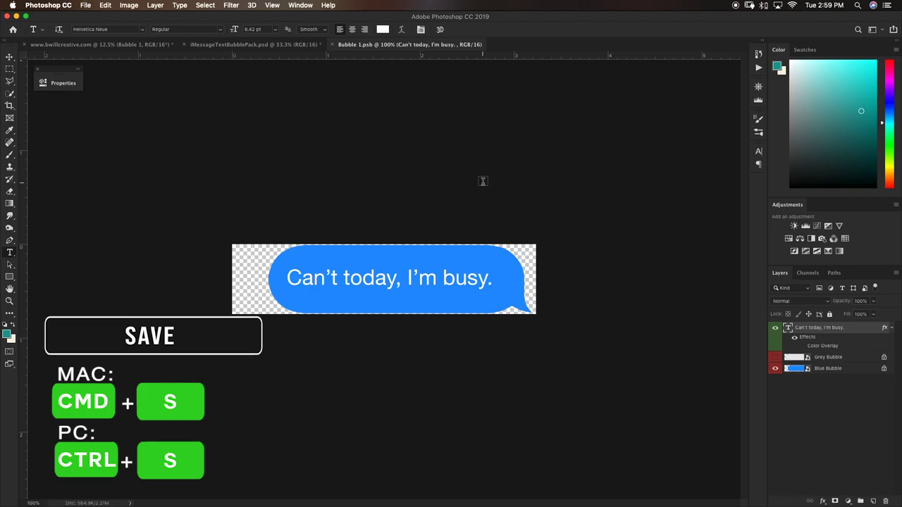
click(110, 46)
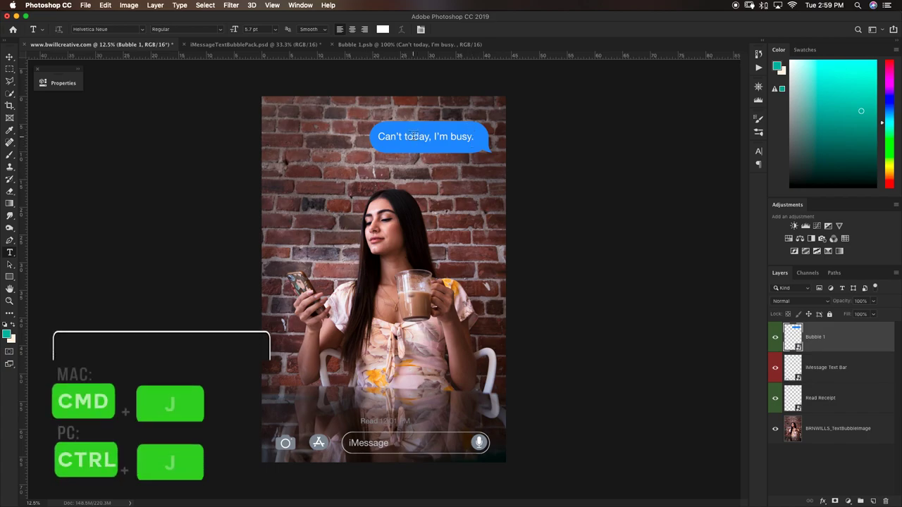
- Duplicate the Bubble 1 layer and rasterize the original
key(super+j)
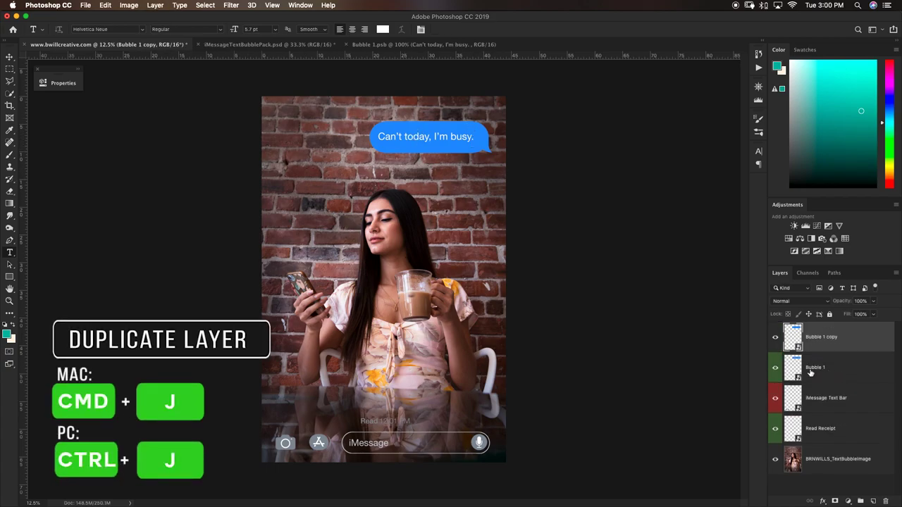
click(834, 373)
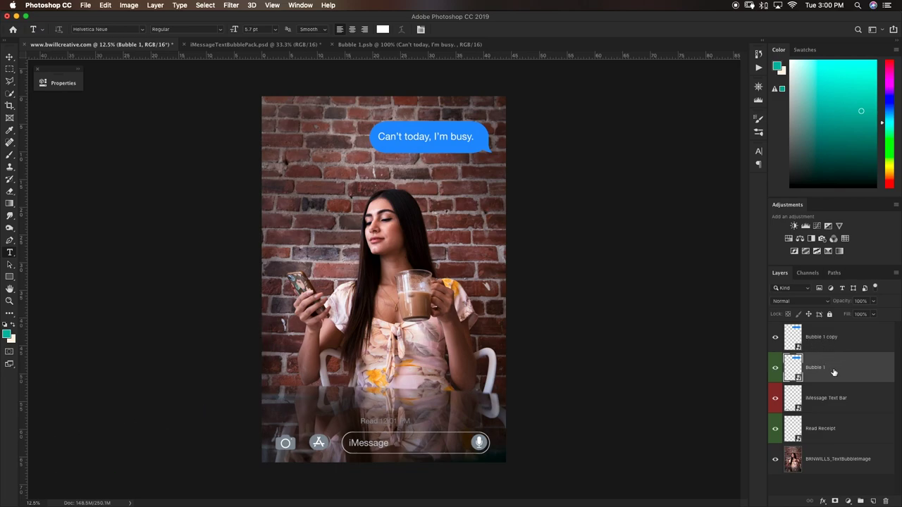
right_click(834, 372)
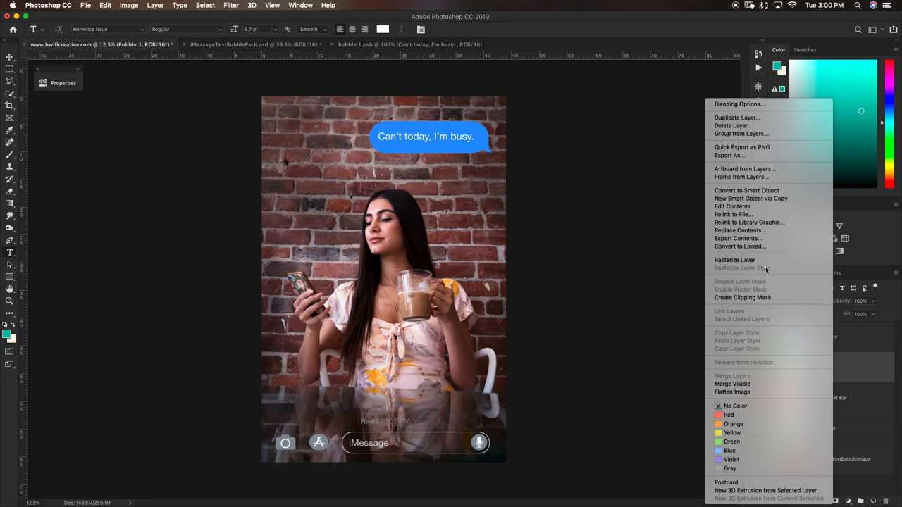
click(734, 260)
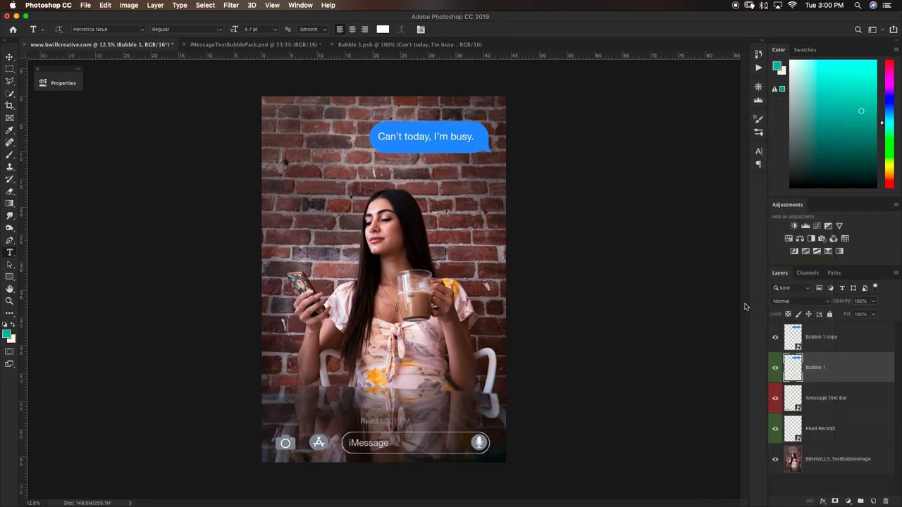
- Rename the copy to 'Grey Bubble' and open its smart object contents
click(803, 342)
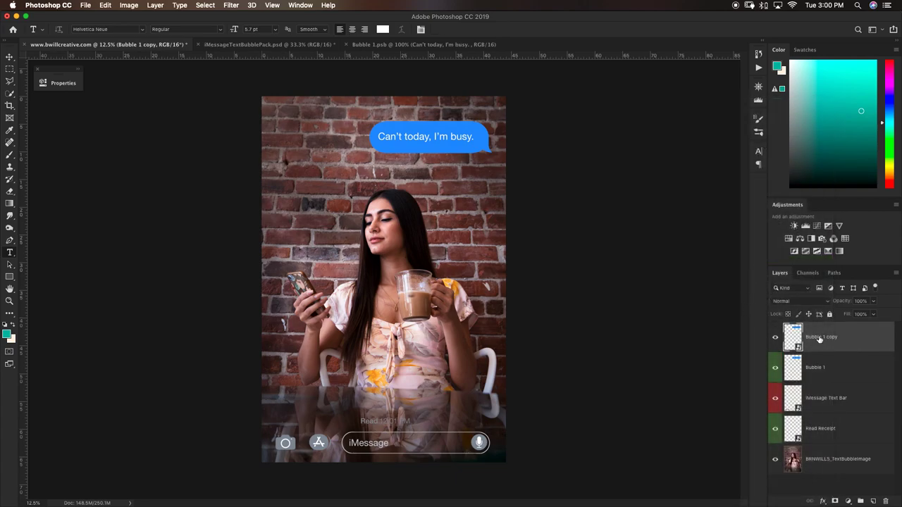
double_click(819, 338)
key(BackSpace)
text(Grey Bubble)
key(Return)
double_click(796, 339)
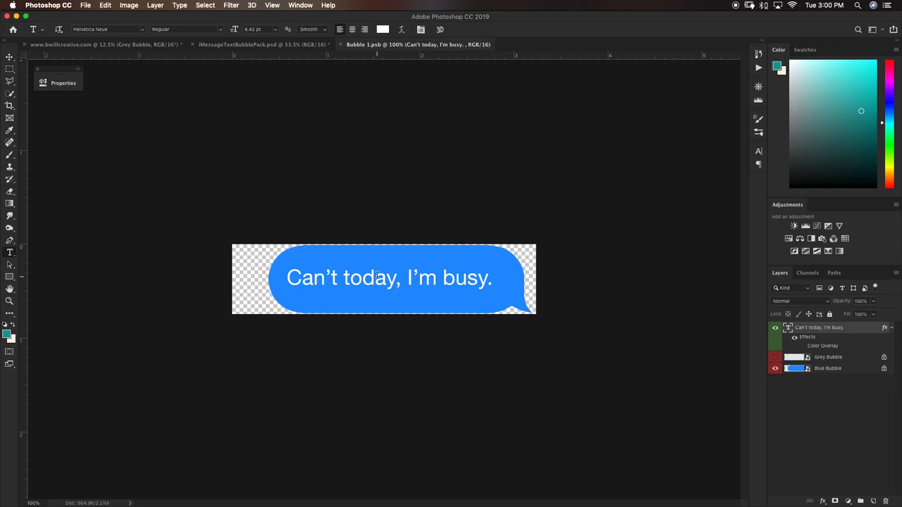
- Show the grey bubble shape with black text and type "Want to grab a coffee?"
click(776, 358)
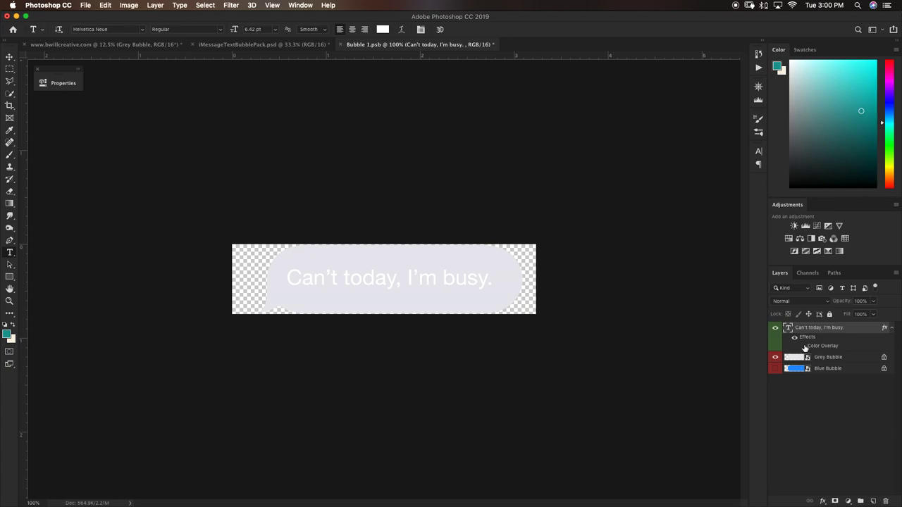
click(802, 346)
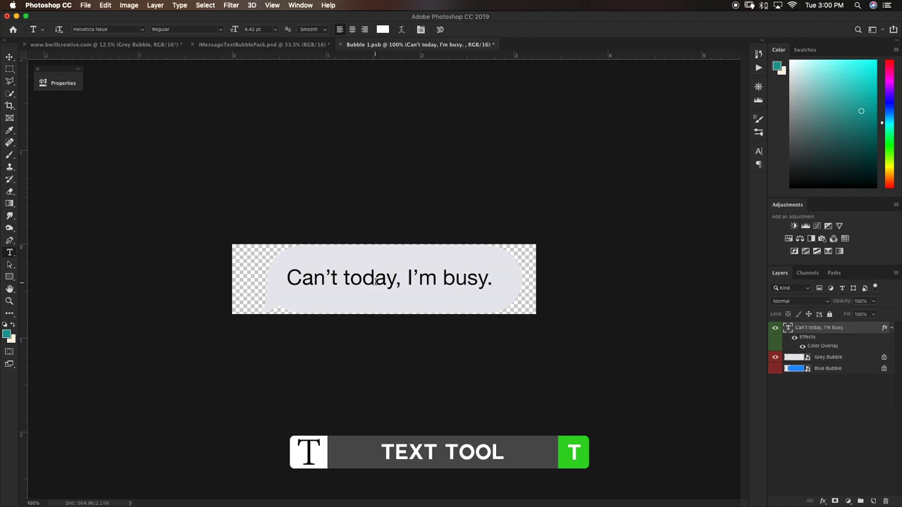
triple_click(280, 276)
key(BackSpace)
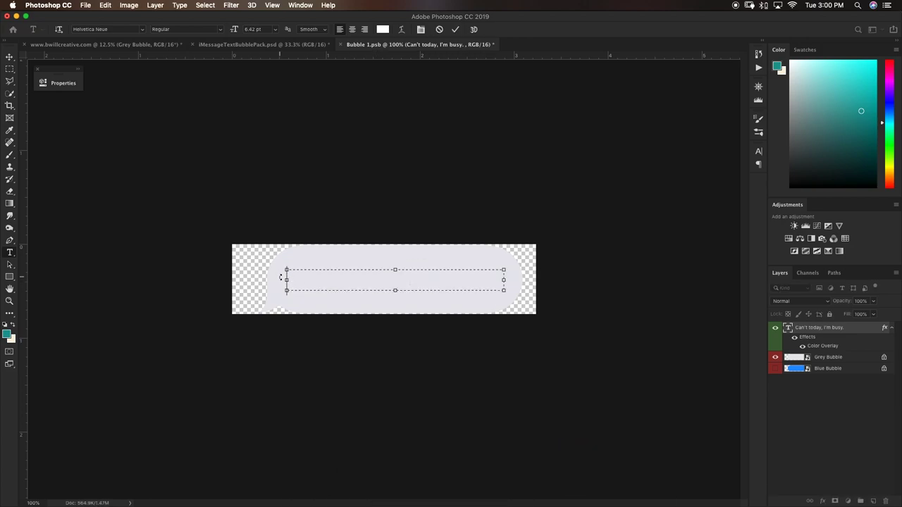
text(Want to grab a coffee?)
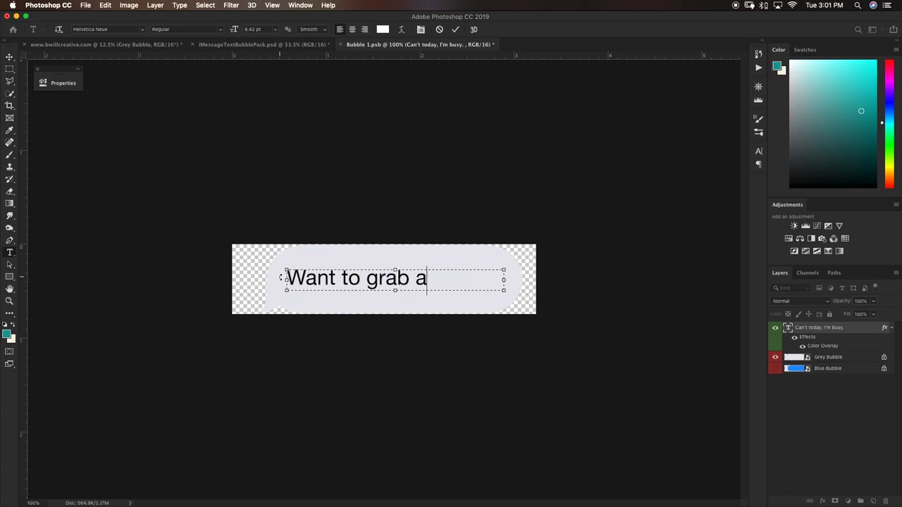
click(415, 288)
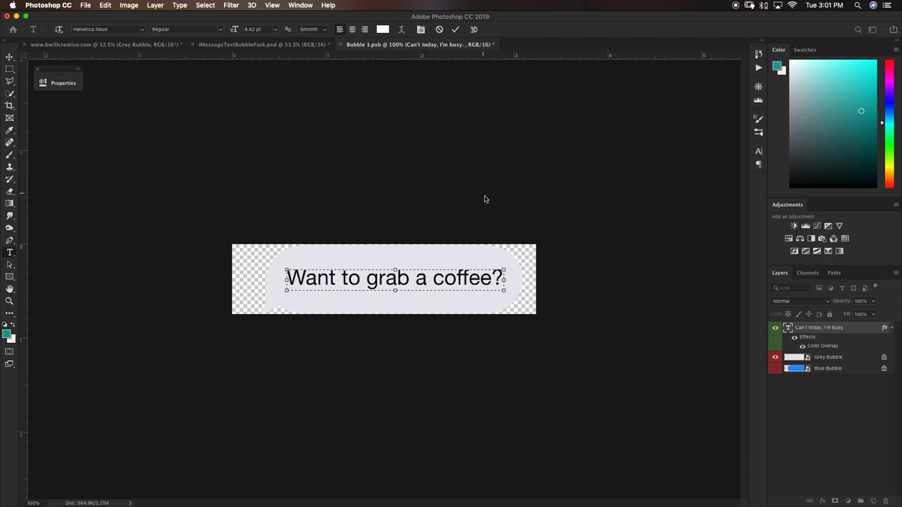
- Commit the text, save the bubble file, and return to the brick-wall composite
click(456, 30)
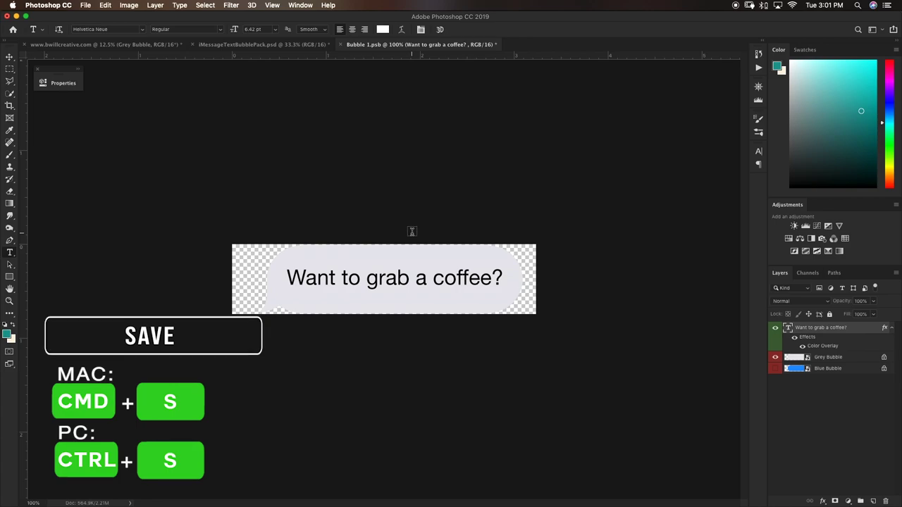
key(super+s)
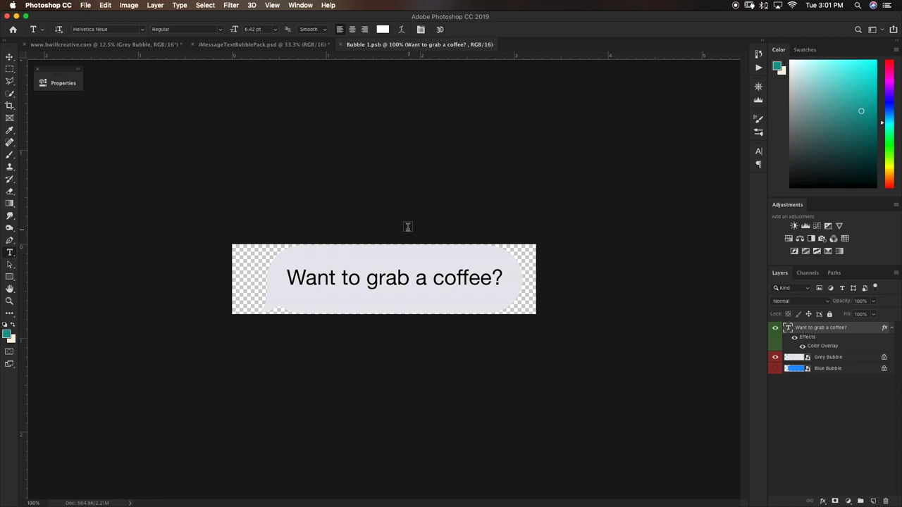
click(121, 44)
key(v)
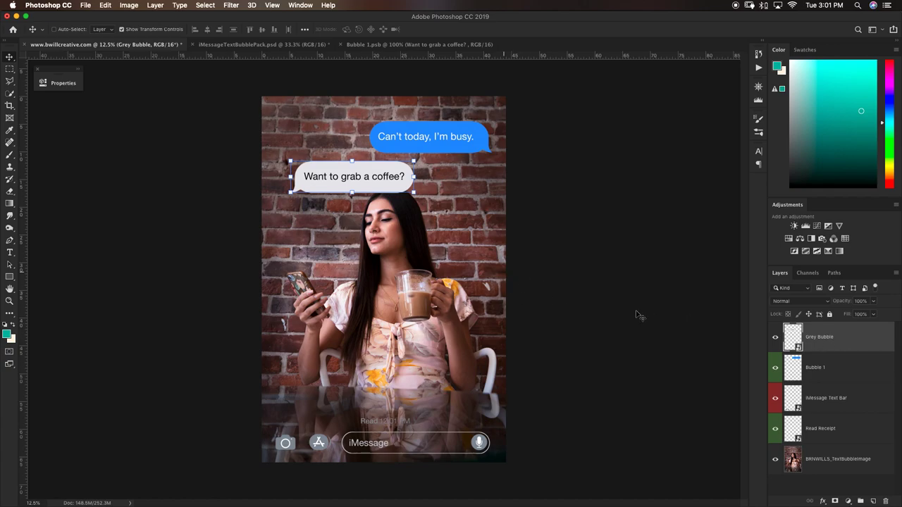
- Place the grey coffee bubble at the top with the blue reply bubble below it
drag(376, 184, 385, 129)
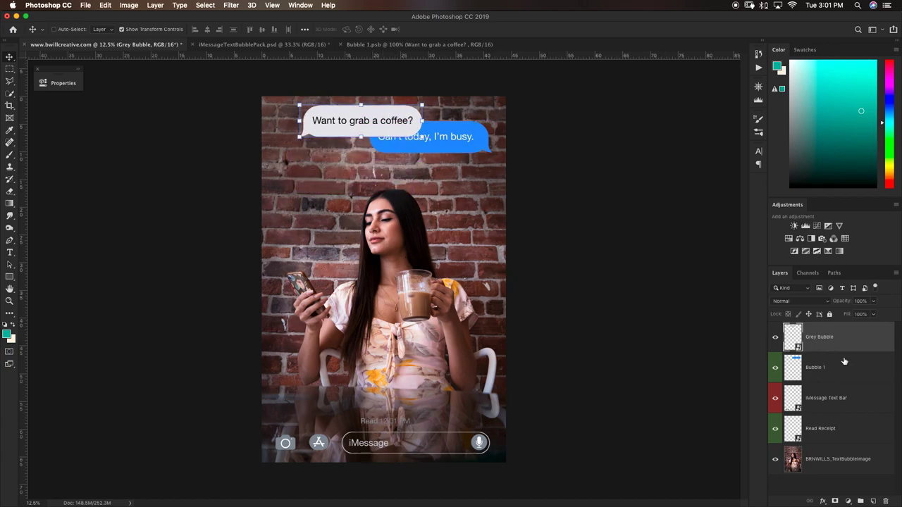
drag(460, 139, 414, 163)
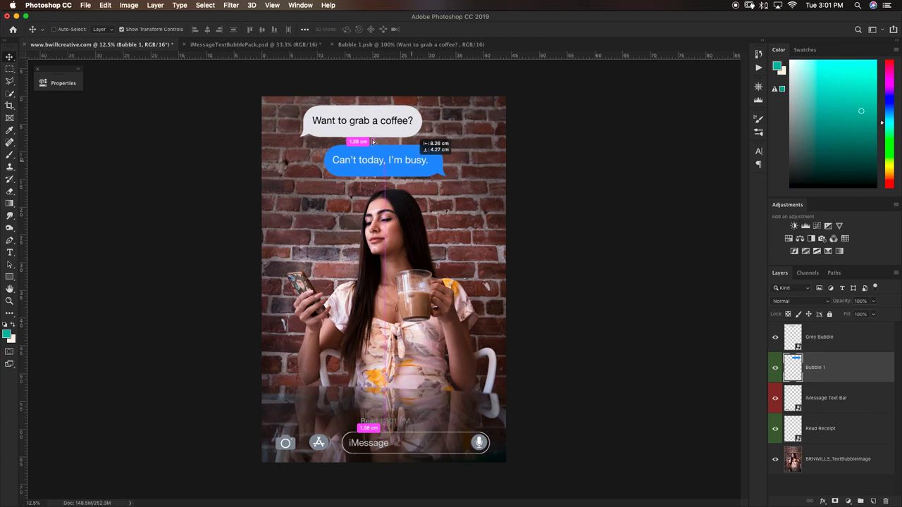
drag(373, 142, 373, 142)
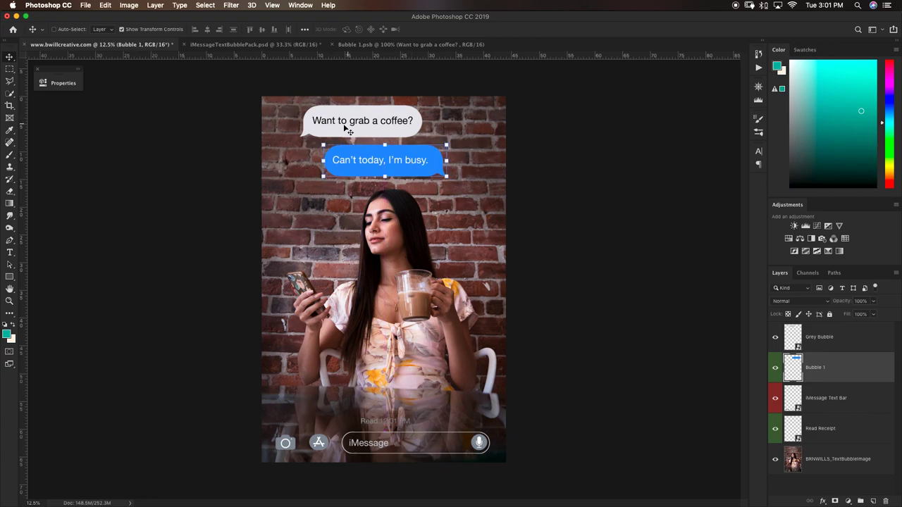
- Shrink both bubbles slightly, then nudge the grey bubble a little left
shift+click(846, 346)
key(super+t)
drag(423, 159, 433, 161)
click(459, 29)
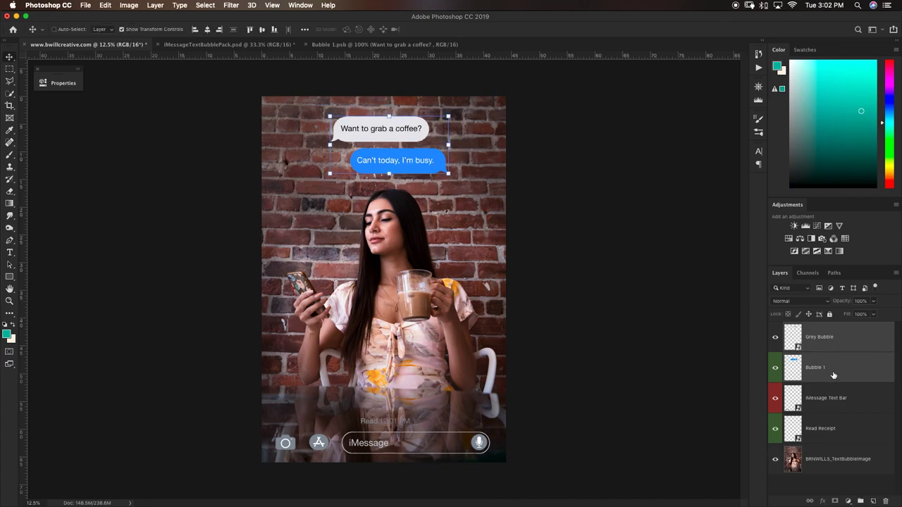
click(821, 365)
click(843, 337)
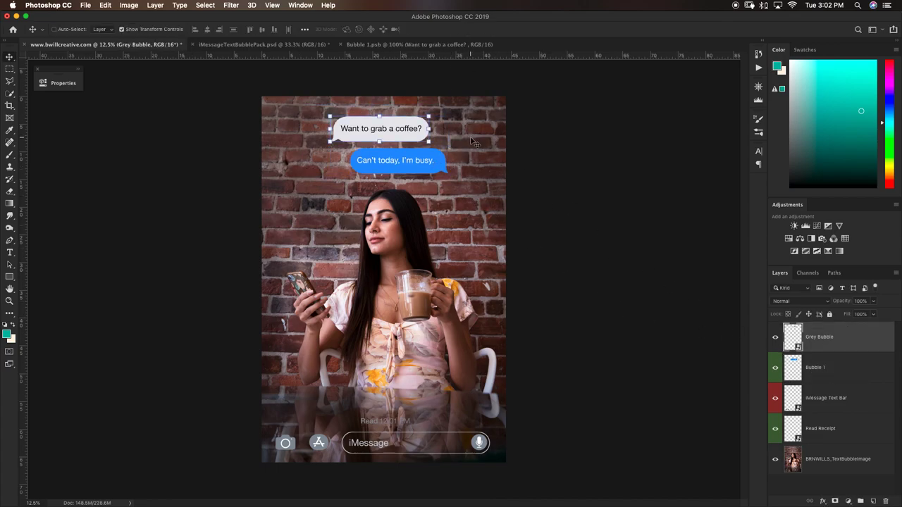
key(shift+Left)
key(shift+Left)
key(shift+Left)
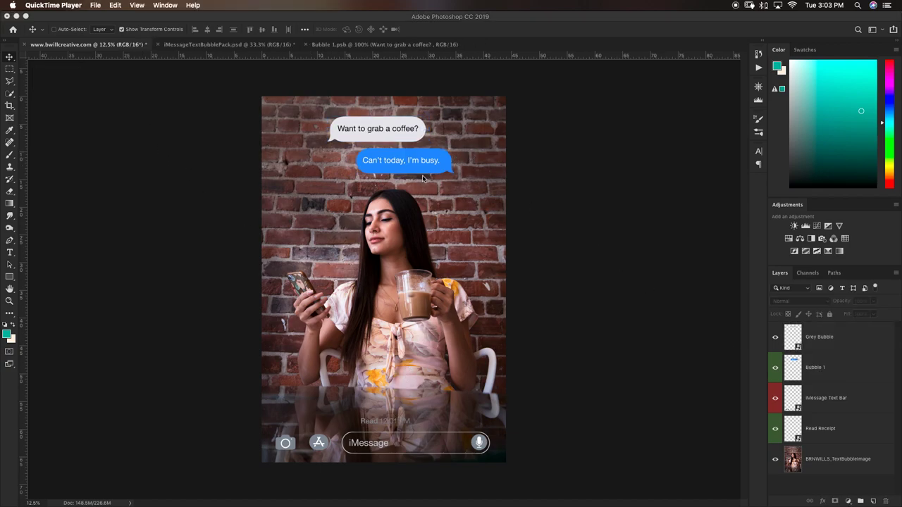
- Move the read receipt up beneath the blue bubble and shrink it
click(840, 434)
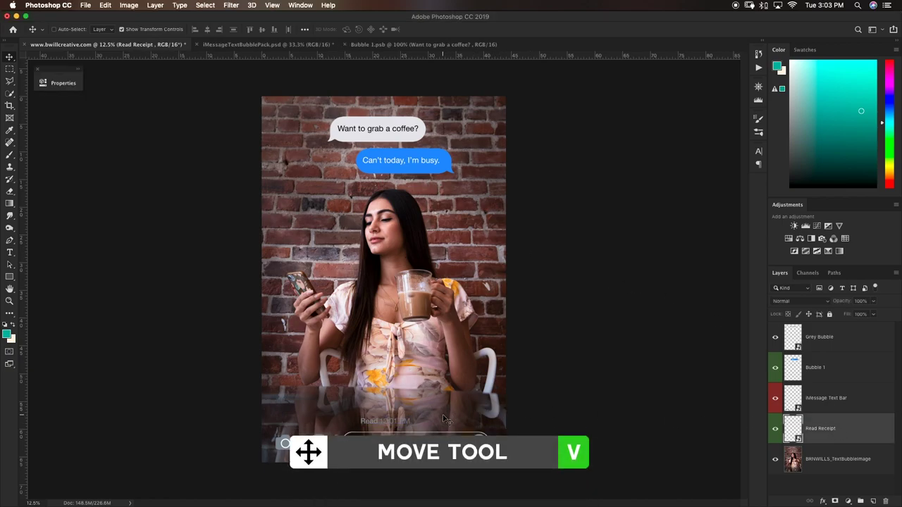
drag(446, 416, 452, 187)
key(ctrl+t)
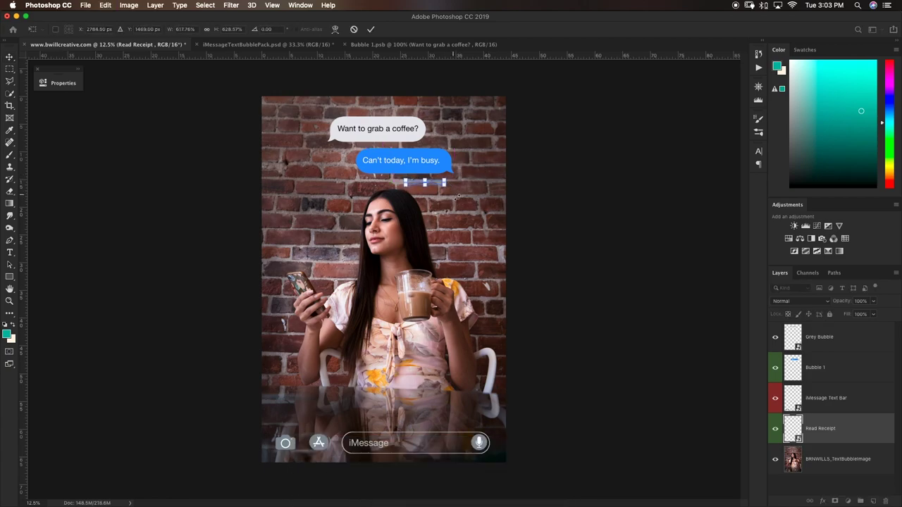
click(451, 199)
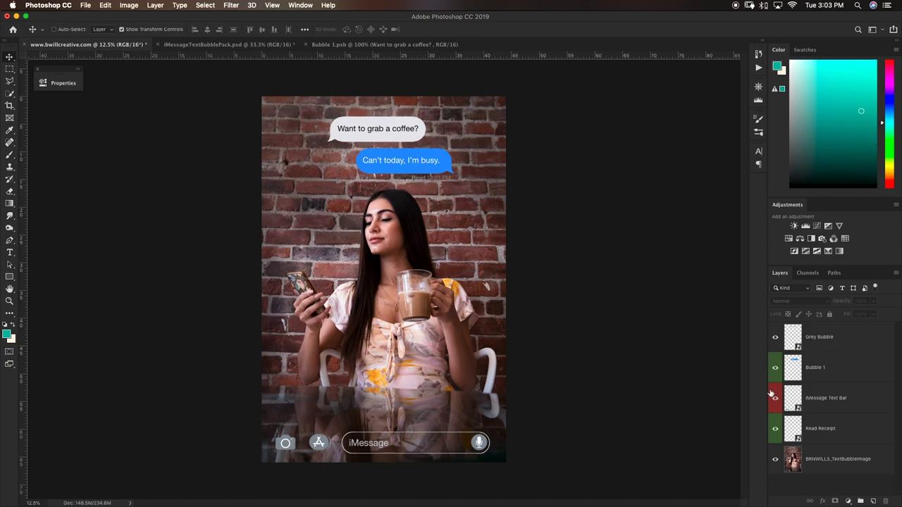
- Edit the read receipt to show AM with time 10:11, save it, and return to the composite
double_click(794, 431)
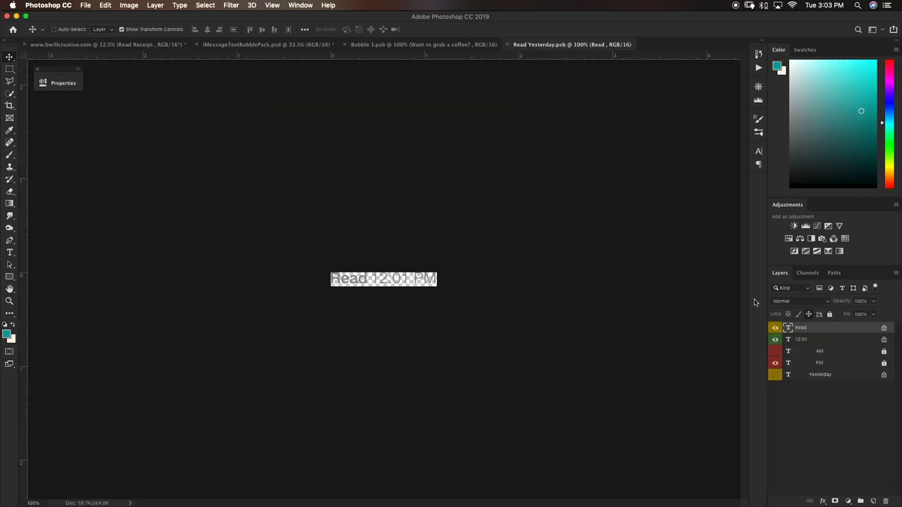
click(775, 352)
key(t)
click(809, 341)
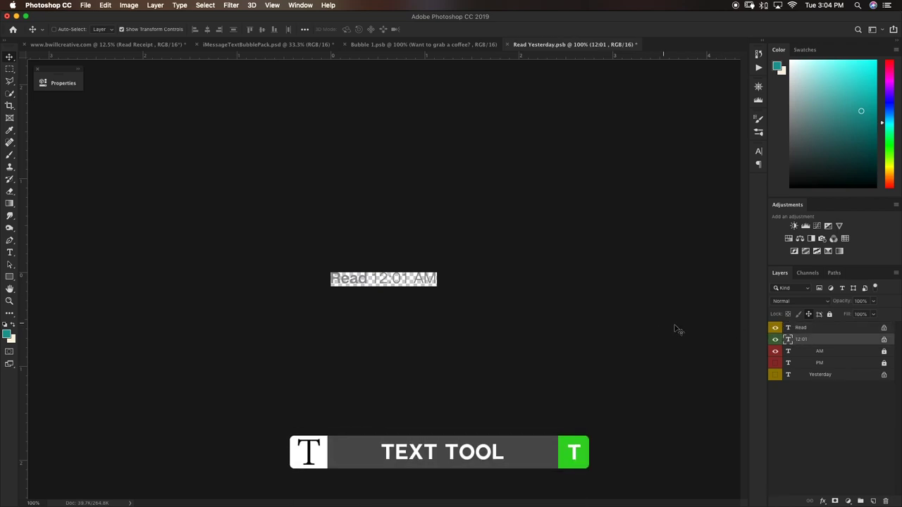
click(396, 277)
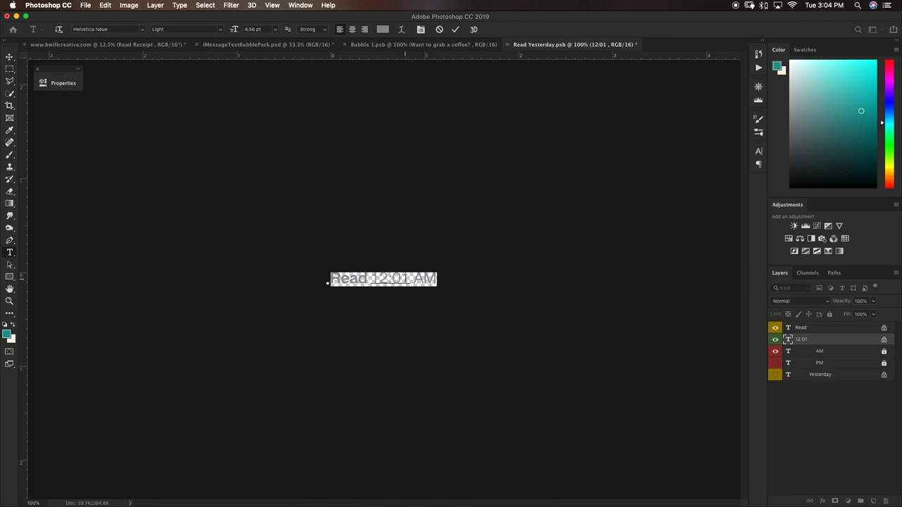
key(BackSpace)
key(BackSpace)
key(BackSpace)
key(BackSpace)
text(0:11)
key(super+s)
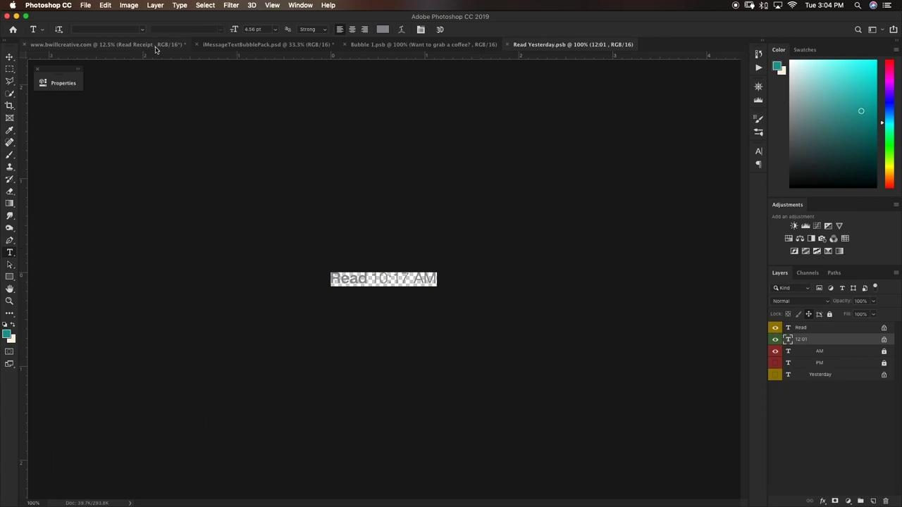
click(105, 45)
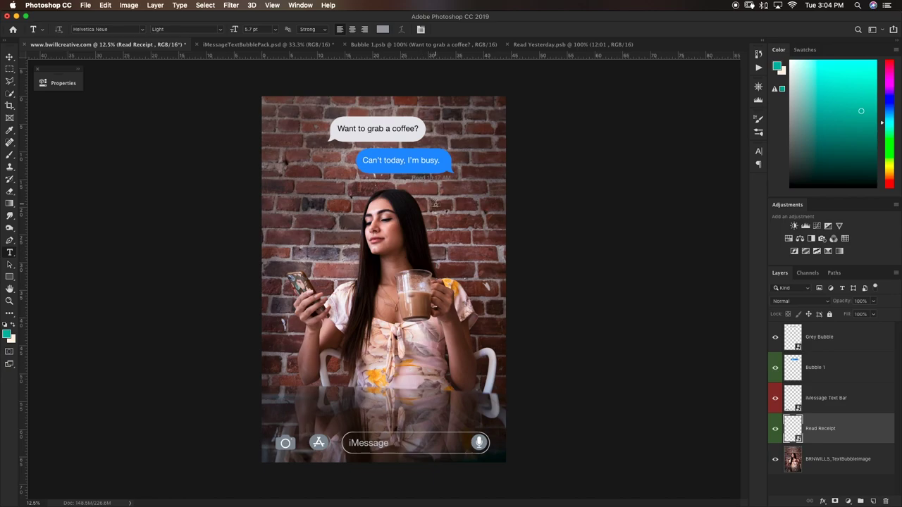
- Group Bubble 1 and Grey Bubble into a group named 'Bubbles'
click(835, 368)
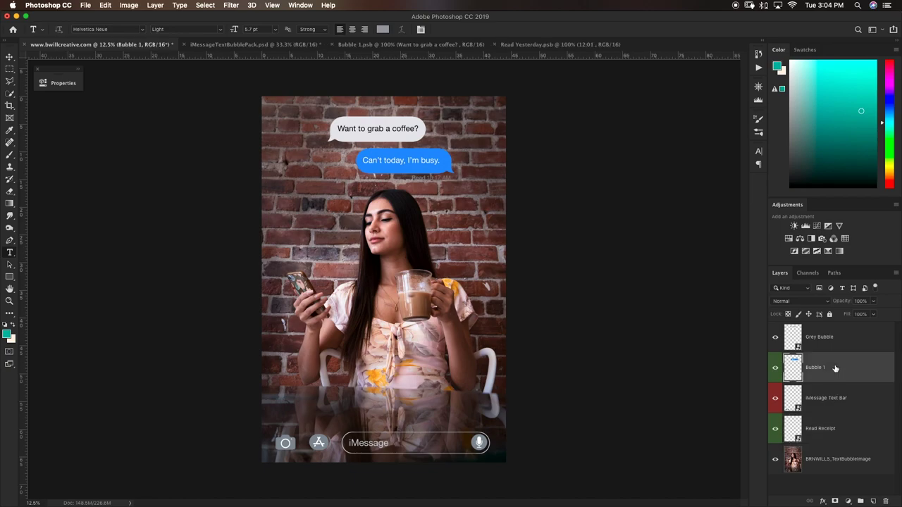
shift+click(836, 353)
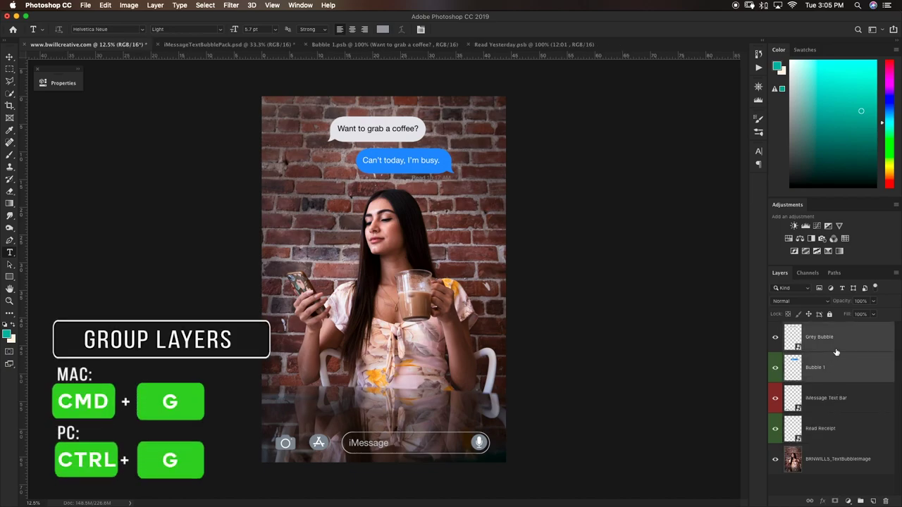
key(super+g)
double_click(811, 328)
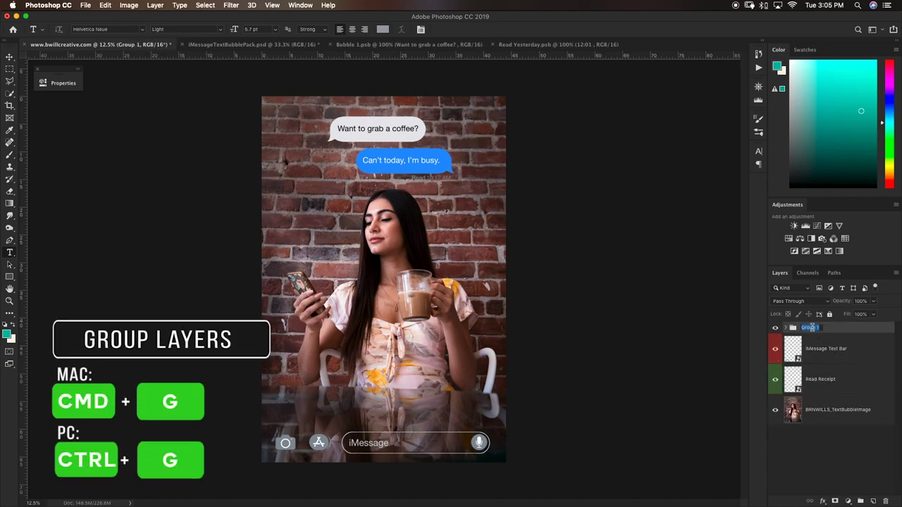
text(Bubbles)
key(Return)
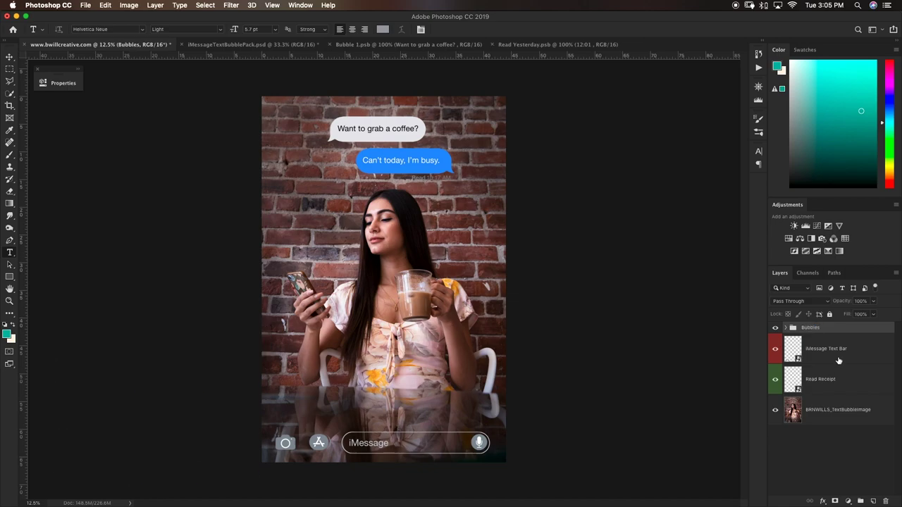
- Group the iMessage Text Bar and Read Receipt into a group named 'TEXTS'
click(837, 356)
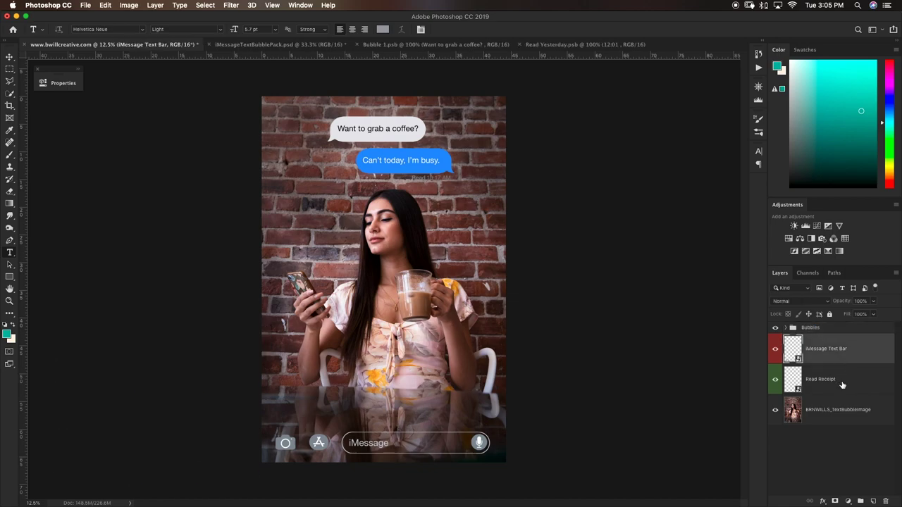
shift+click(843, 385)
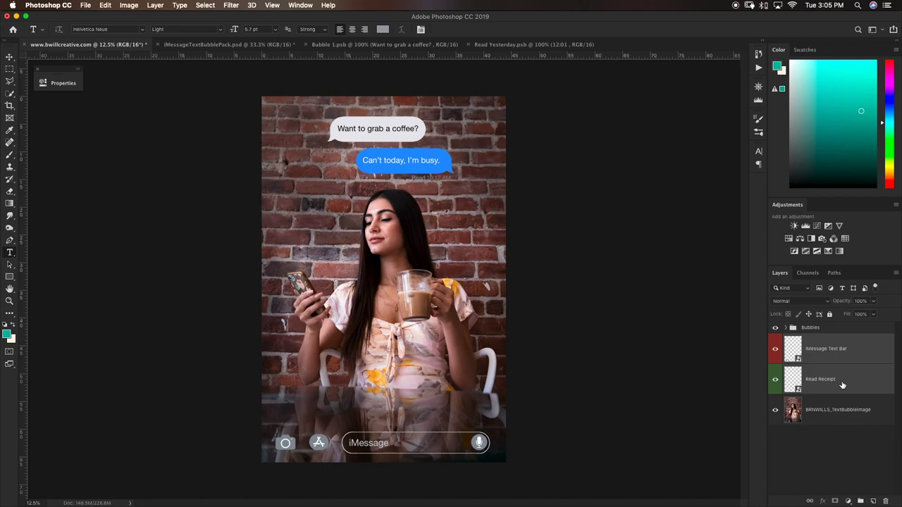
key(super+g)
double_click(811, 340)
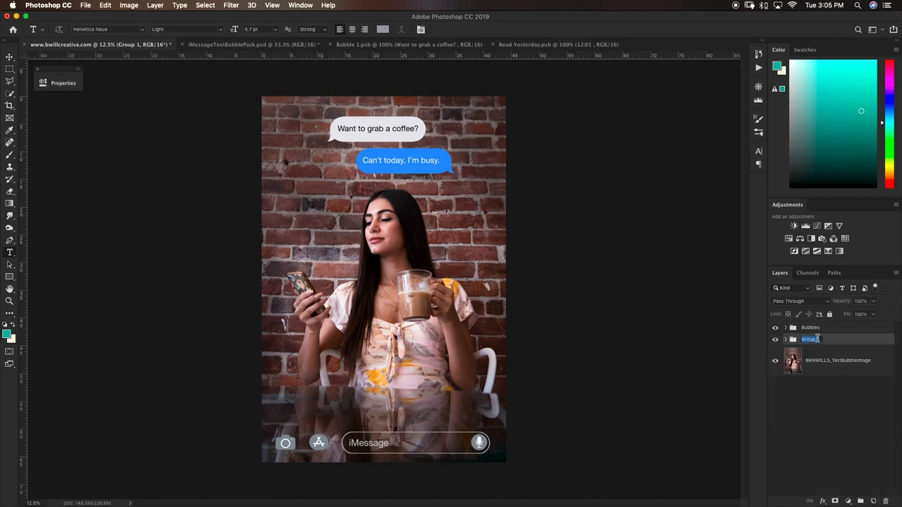
key(BackSpace)
text(TEXTS)
key(Return)
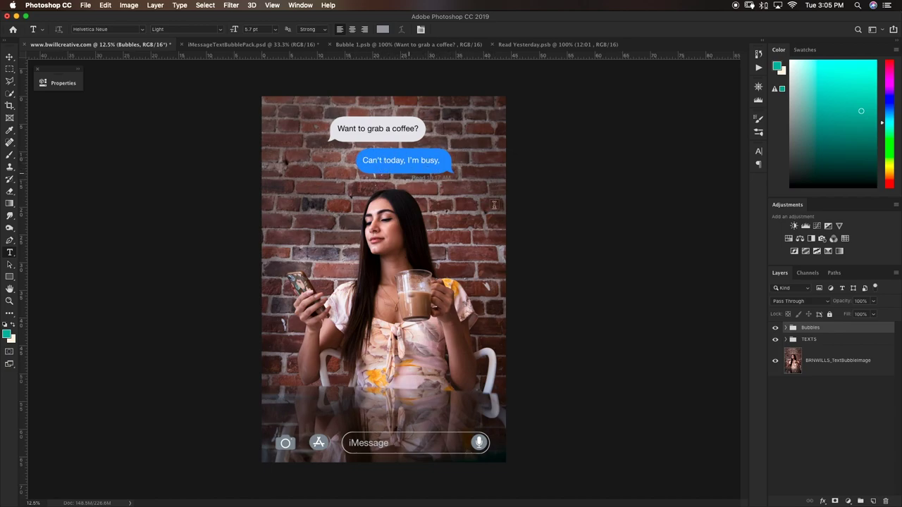
- Add a new layer and paint a soft dab of the bubble's blue over her chest
key(super+shift+alt+n)
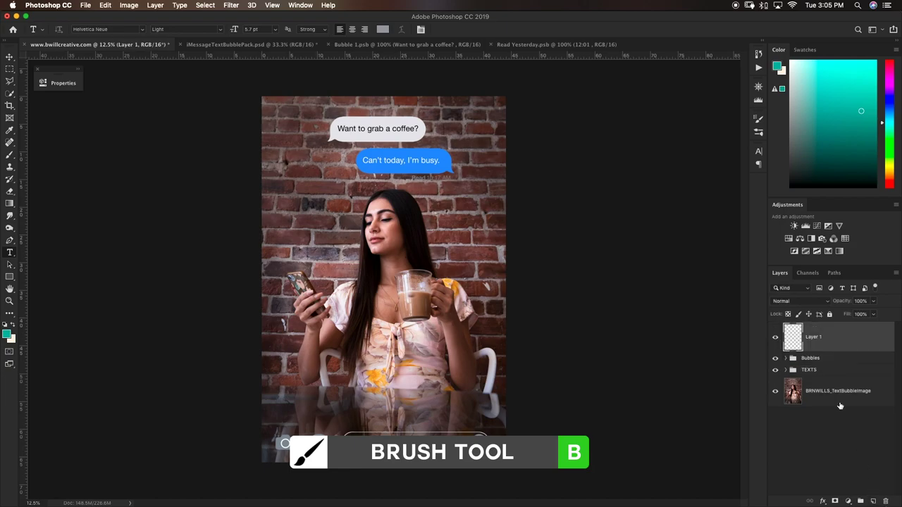
key(b)
alt+click(397, 164)
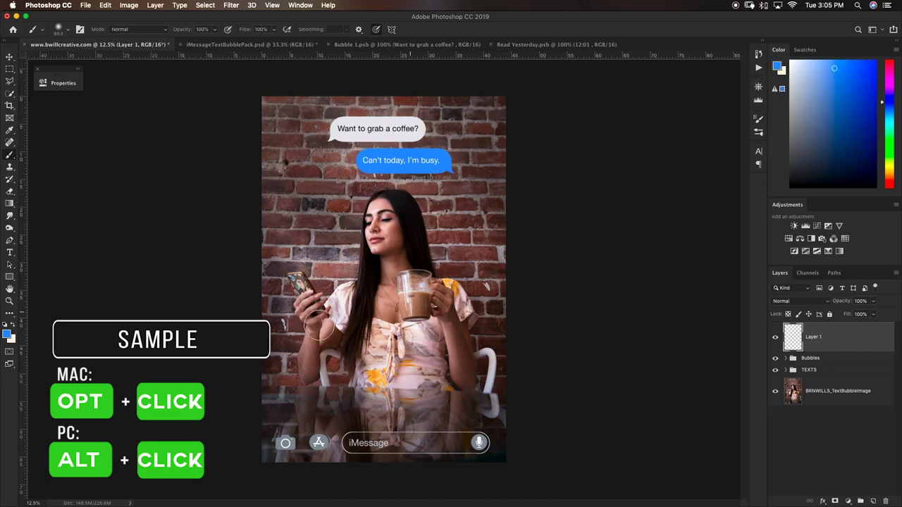
drag(377, 270, 401, 270)
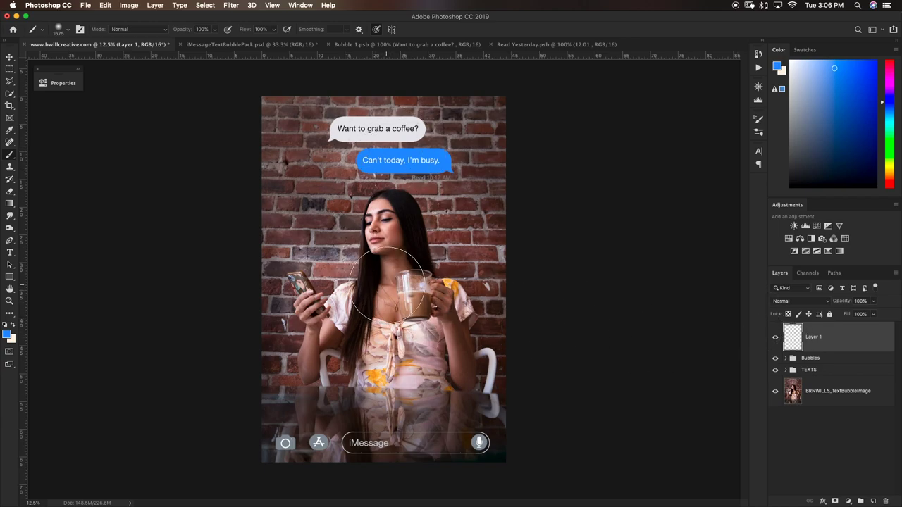
click(387, 283)
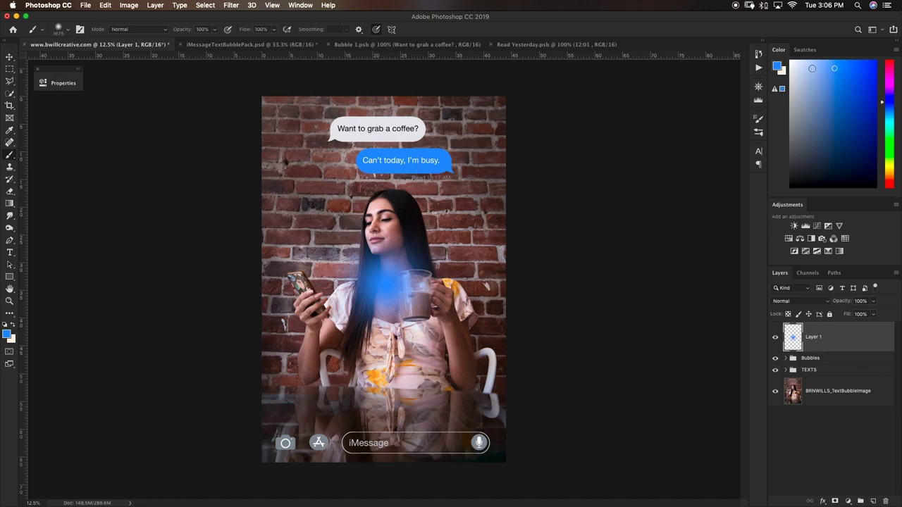
- Repaint the chest glow in a paler blue with a smaller brush
drag(817, 66, 807, 64)
key(bracketleft)
key(bracketleft)
key(bracketleft)
click(386, 286)
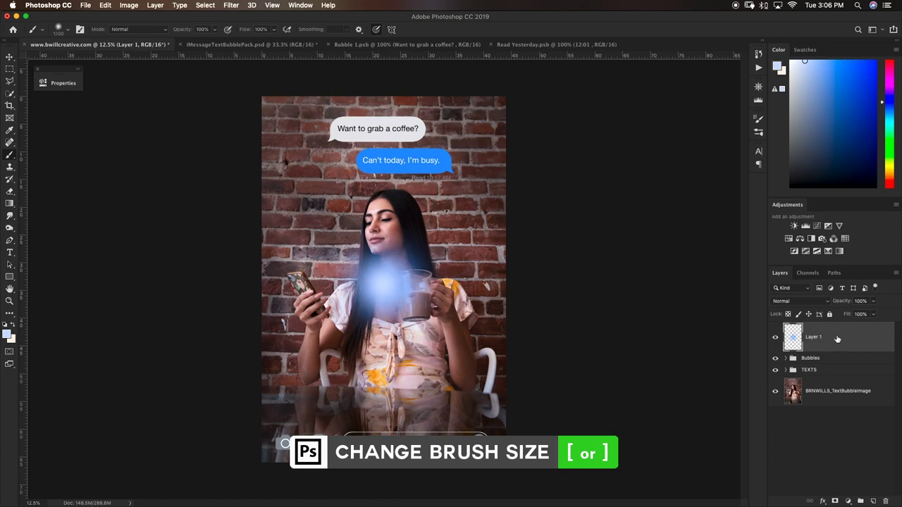
- Rename Layer 1 to Blue glow
click(776, 338)
double_click(815, 337)
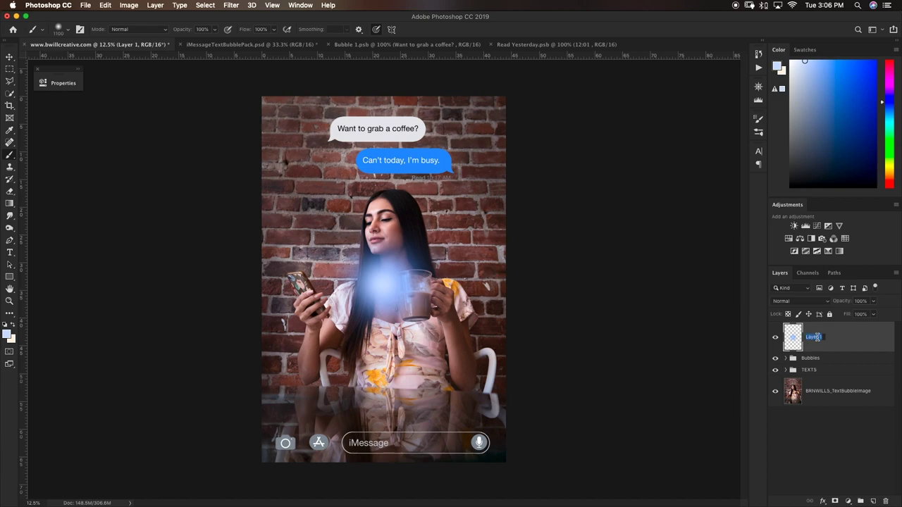
key(BackSpace)
key(Return)
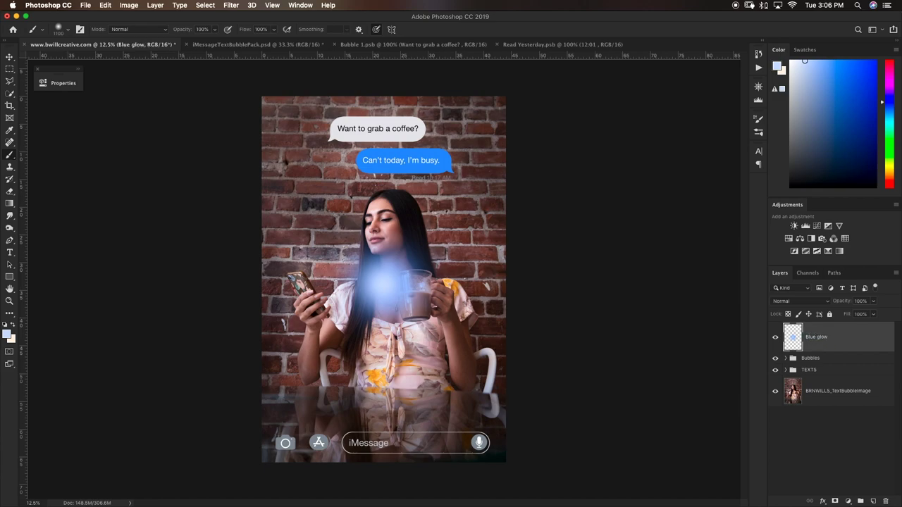
- Set Blue glow to Linear Dodge (Add) and stretch it flat and wide over the reply bubble
click(803, 304)
click(795, 383)
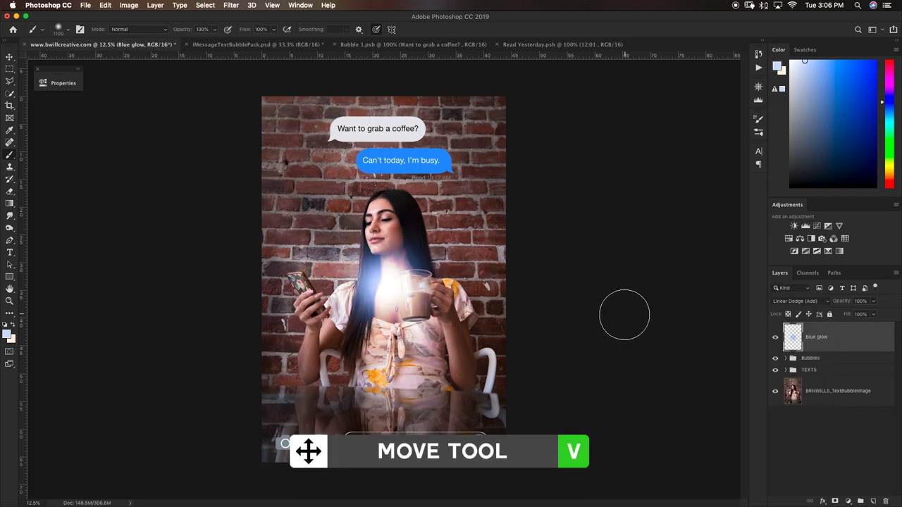
key(v)
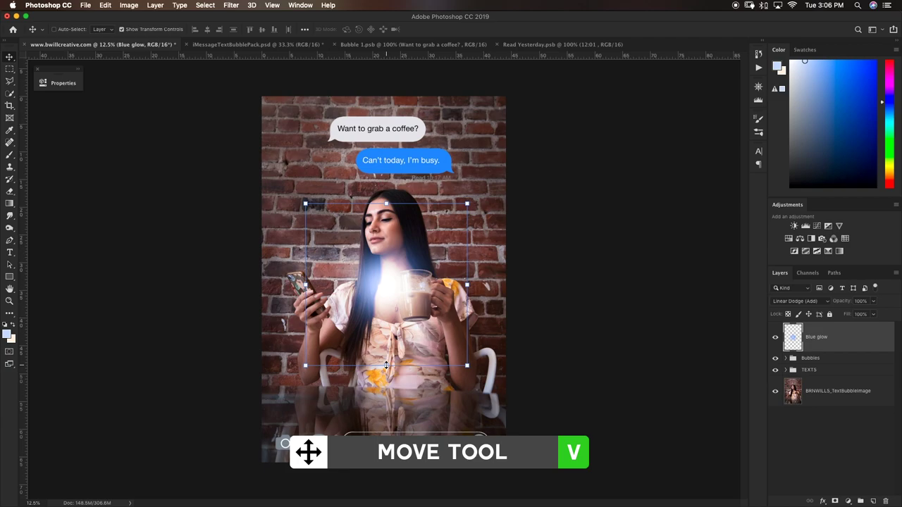
drag(386, 366, 413, 189)
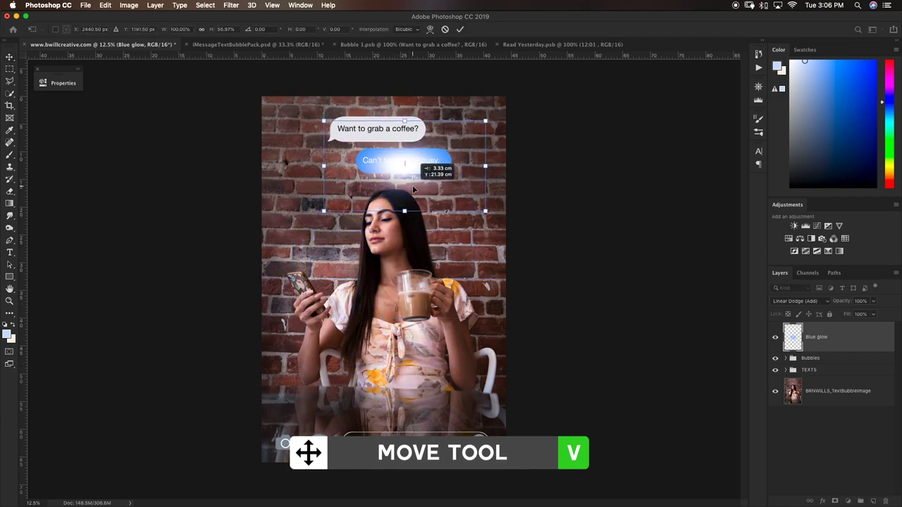
drag(485, 166, 505, 162)
drag(460, 184, 460, 179)
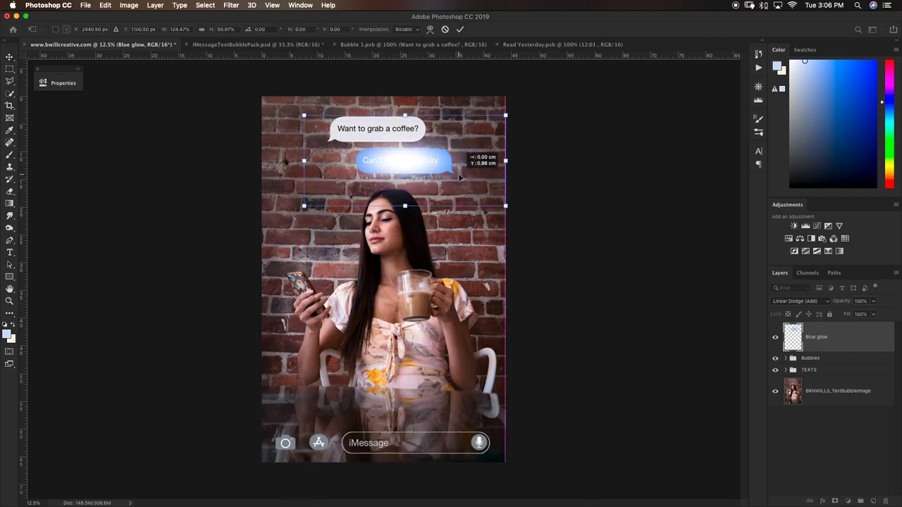
drag(505, 161, 523, 161)
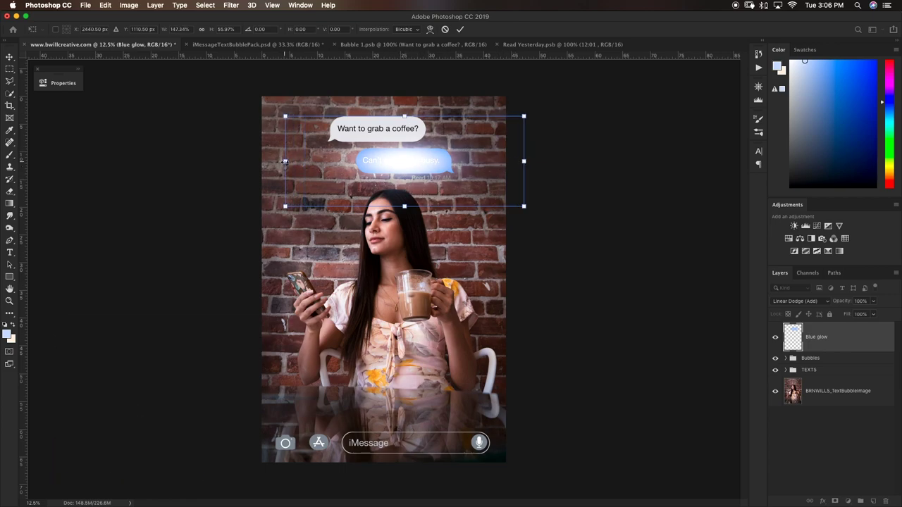
drag(285, 162, 275, 161)
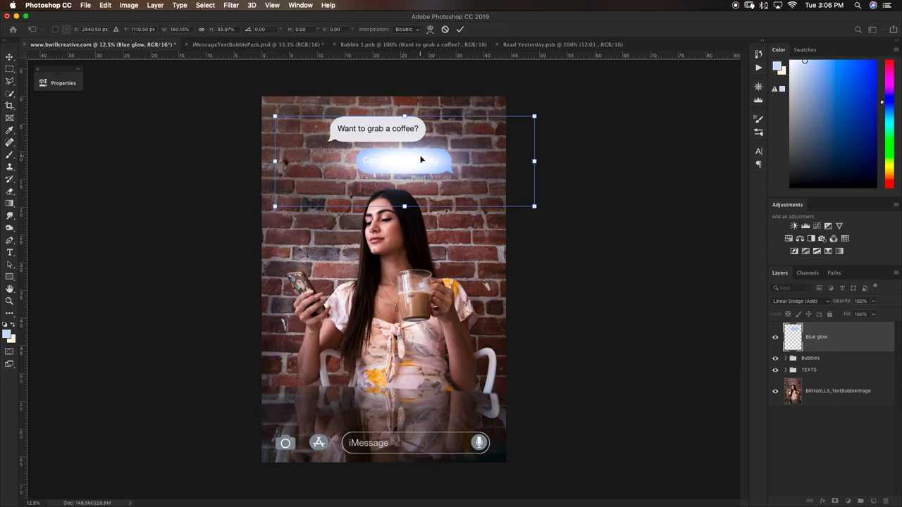
click(464, 29)
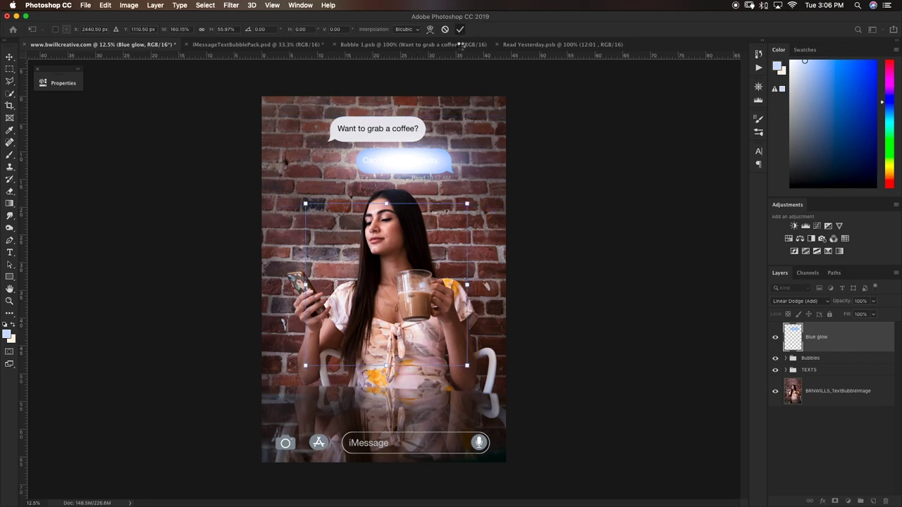
- Lower Blue glow's fill to 23%
click(874, 314)
drag(874, 327, 839, 326)
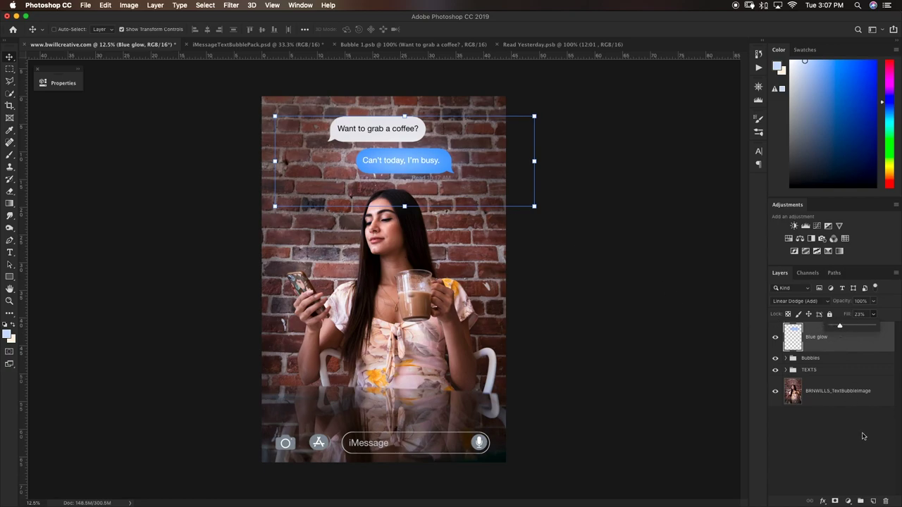
click(861, 436)
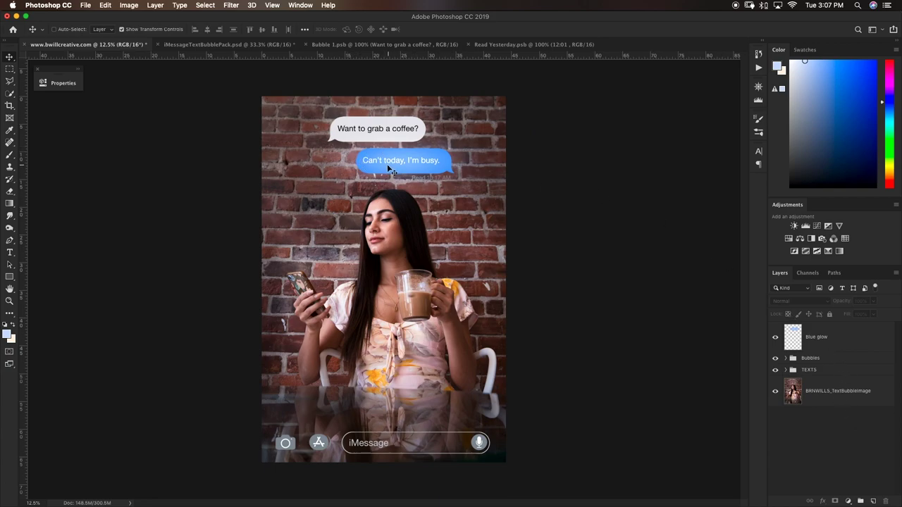
- Add a new empty layer named Blue overlay above Blue glow
click(875, 501)
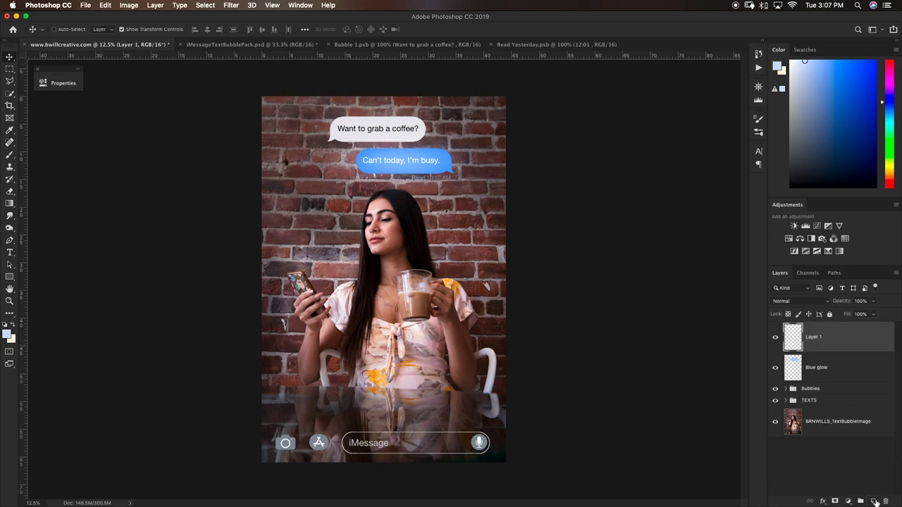
double_click(820, 337)
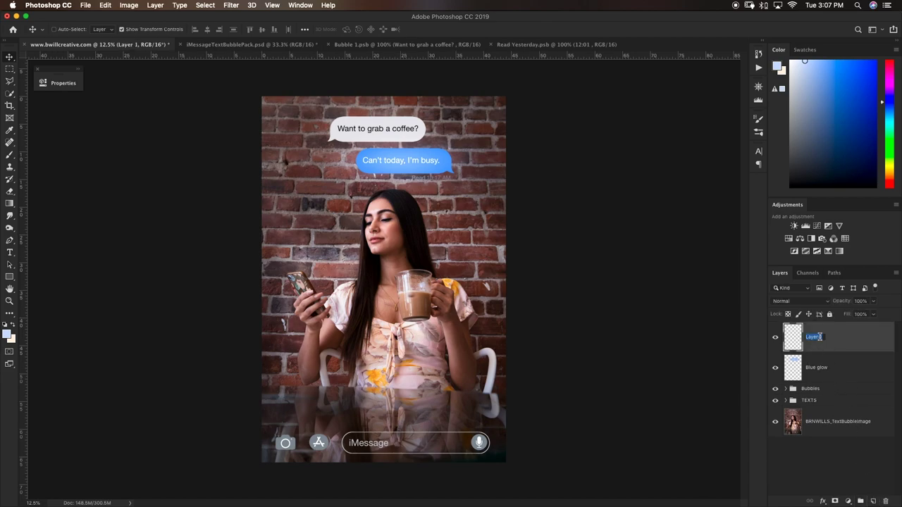
key(BackSpace)
text(Blue overlay)
key(Return)
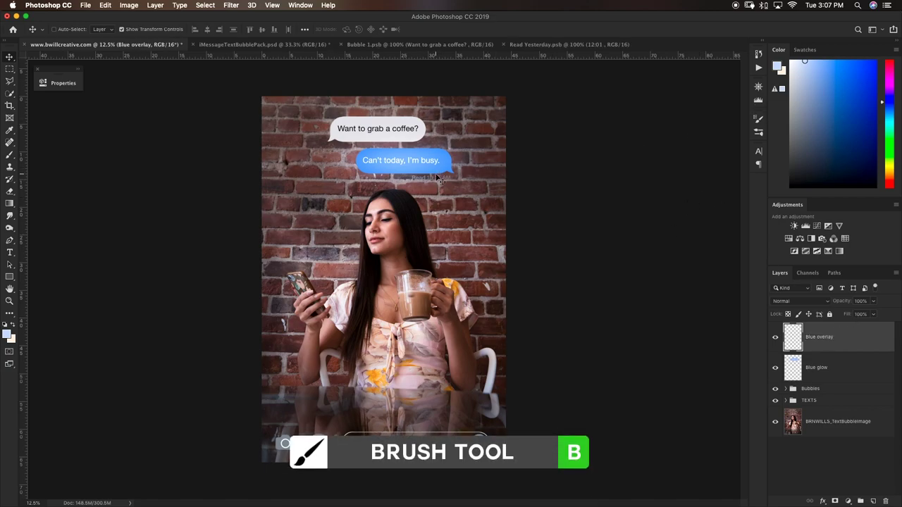
- Paint the reply bubble's sampled blue across the bubble on Blue overlay
key(b)
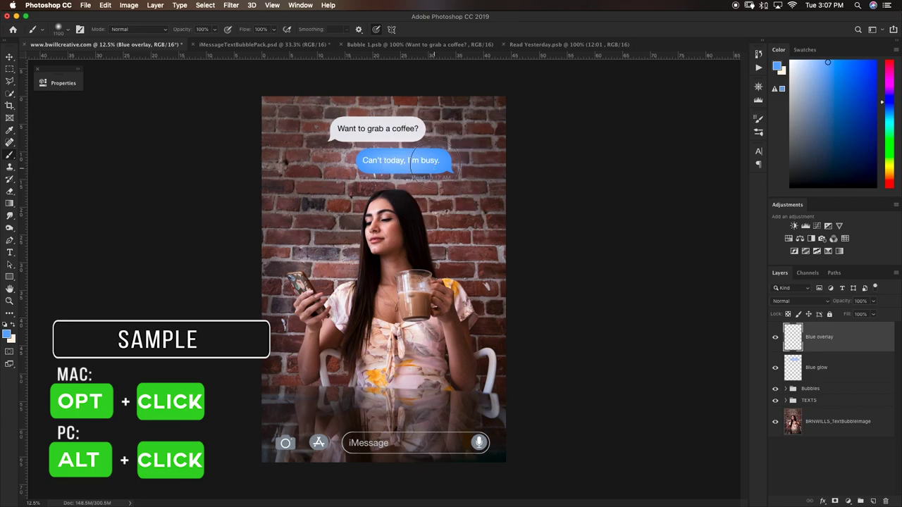
alt+click(439, 164)
mouse_move(841, 64)
mouse_down()
mouse_move(853, 62)
mouse_move(840, 105)
mouse_up()
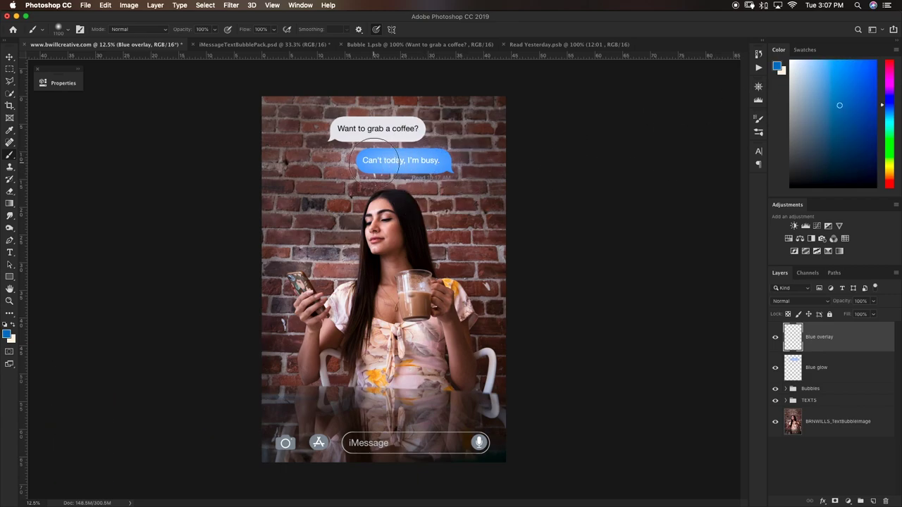
drag(363, 161, 449, 161)
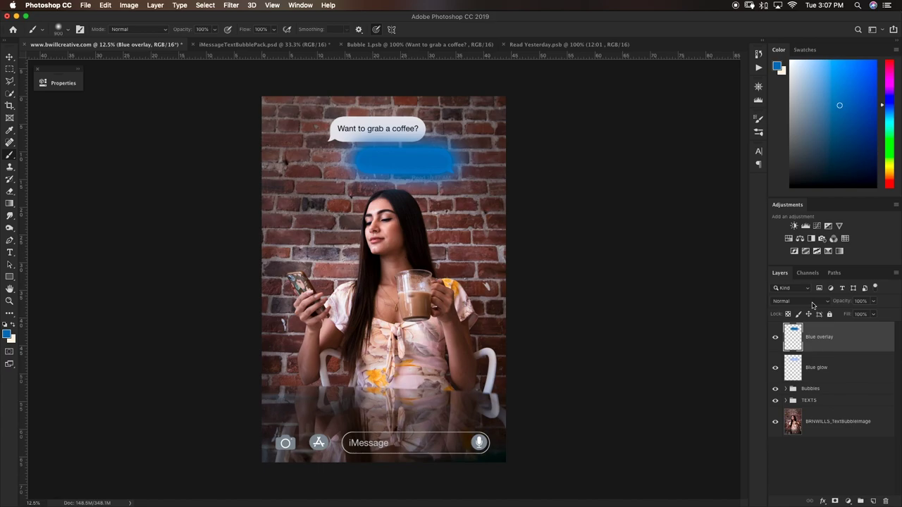
- Blend Blue overlay in Overlay mode at 51% fill
click(813, 305)
click(794, 400)
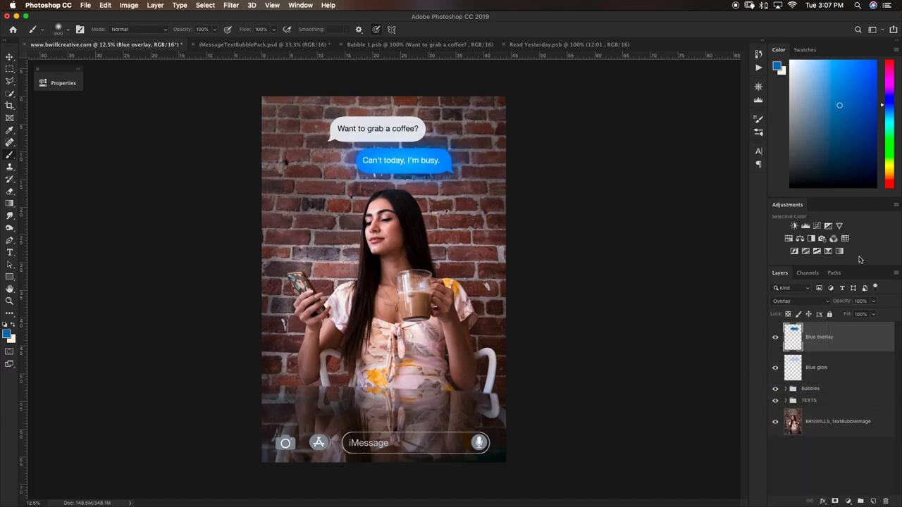
click(872, 316)
drag(872, 328, 852, 326)
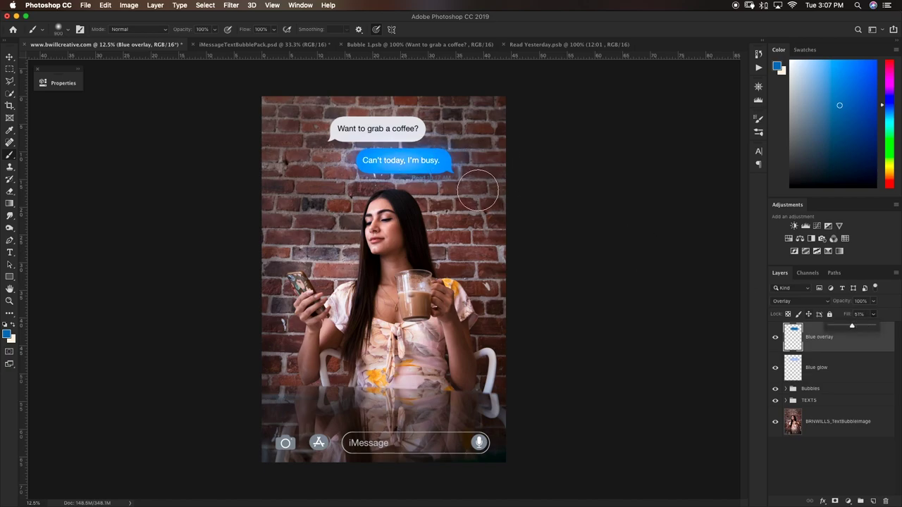
- Toggle both glow layers to compare, then move the TEXTS group to the top of the stack
click(776, 368)
click(775, 337)
click(775, 367)
click(775, 337)
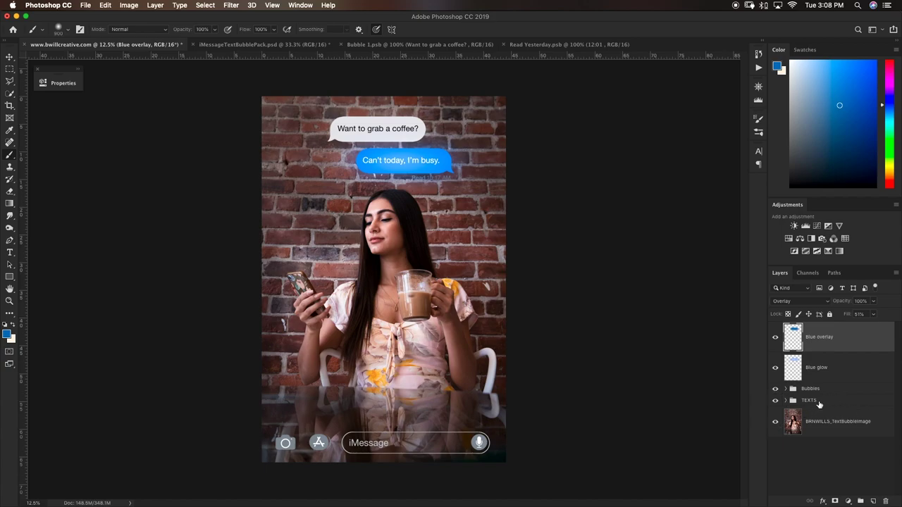
drag(819, 402, 819, 328)
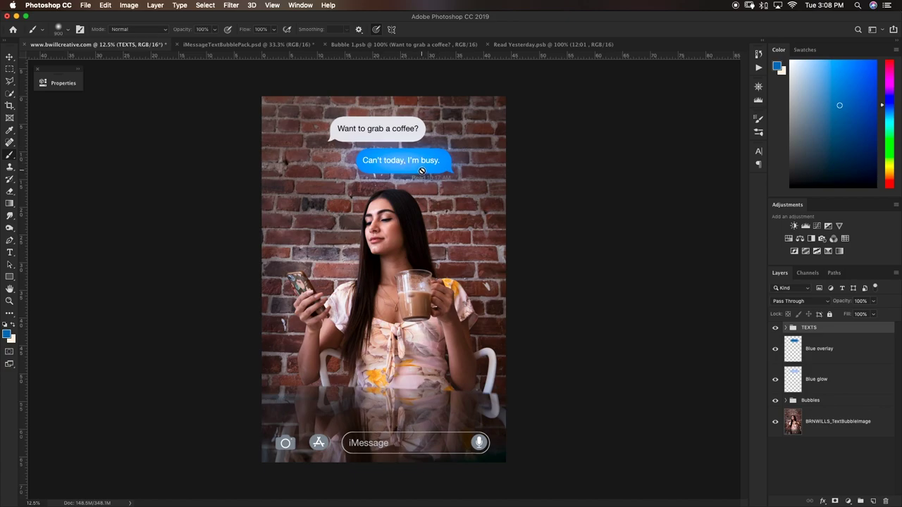
click(854, 349)
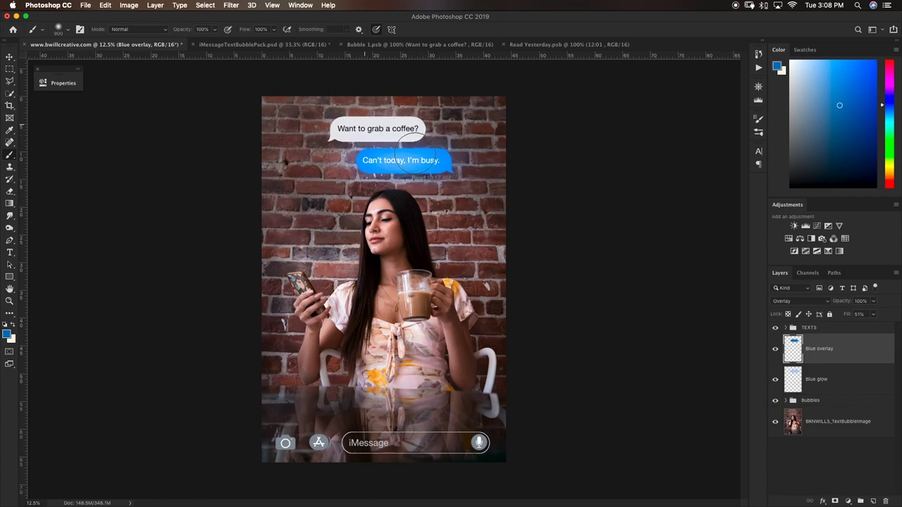
- Add a layer named Grey Glow and paint a large near-white dab on her chest
click(874, 502)
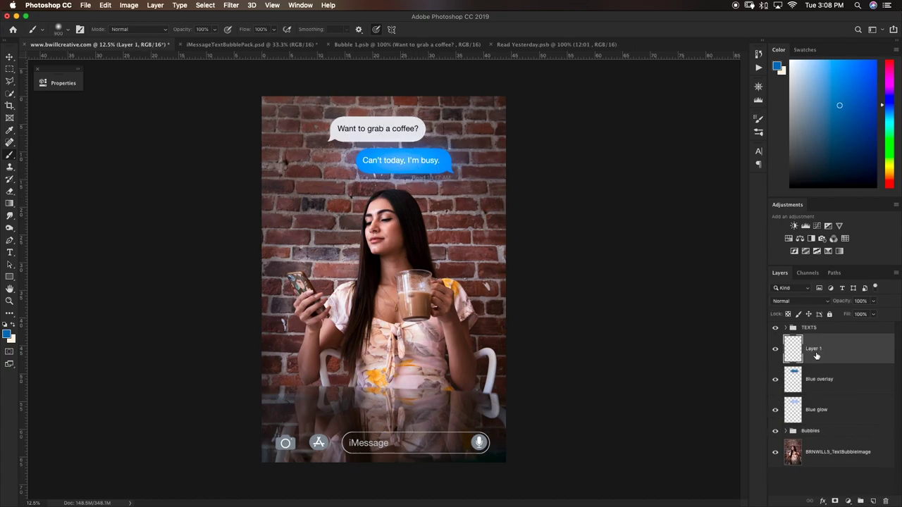
double_click(814, 349)
key(BackSpace)
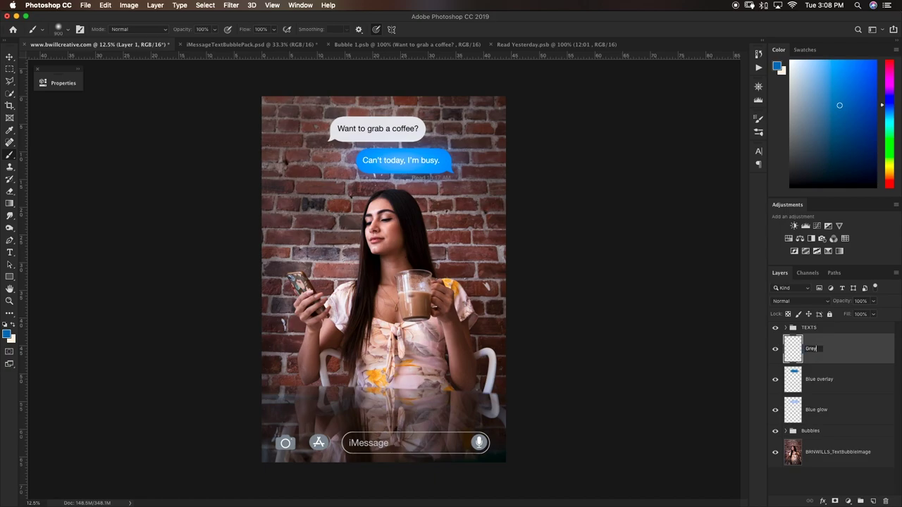
text(Grey Glow)
key(Return)
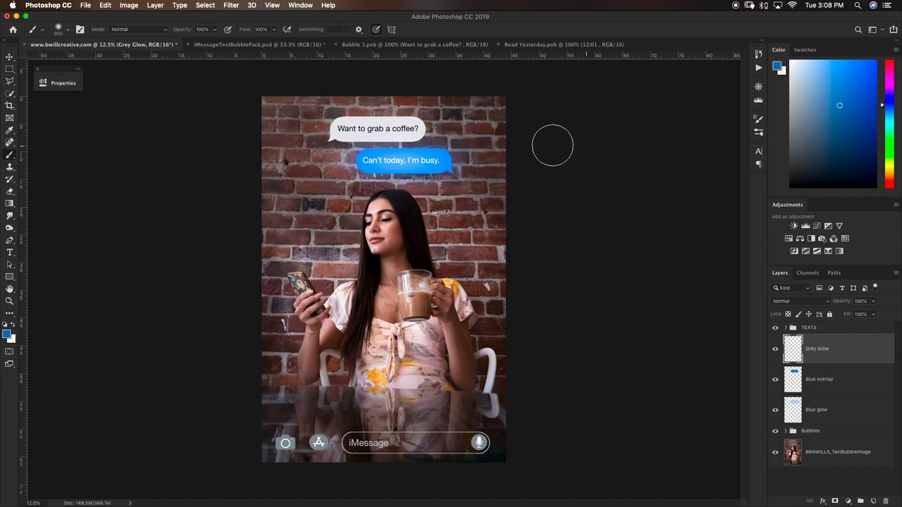
drag(811, 76, 790, 57)
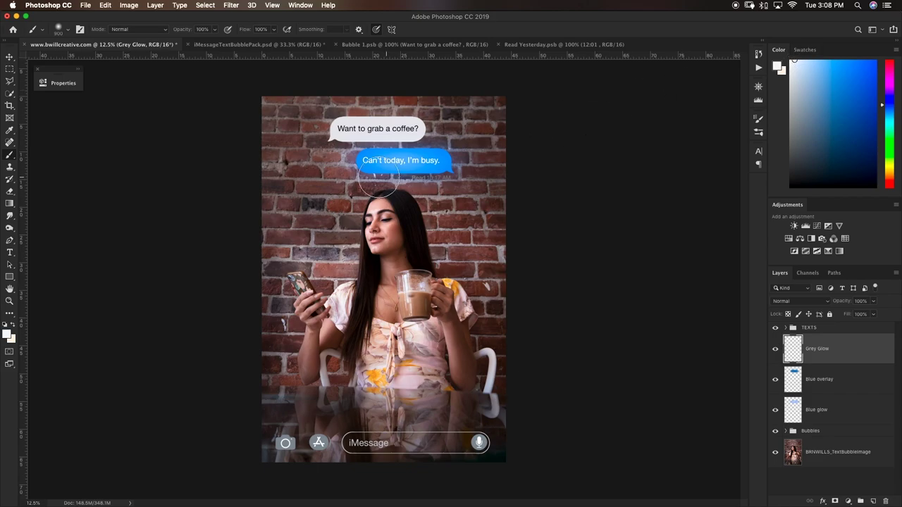
drag(386, 282, 381, 282)
click(381, 280)
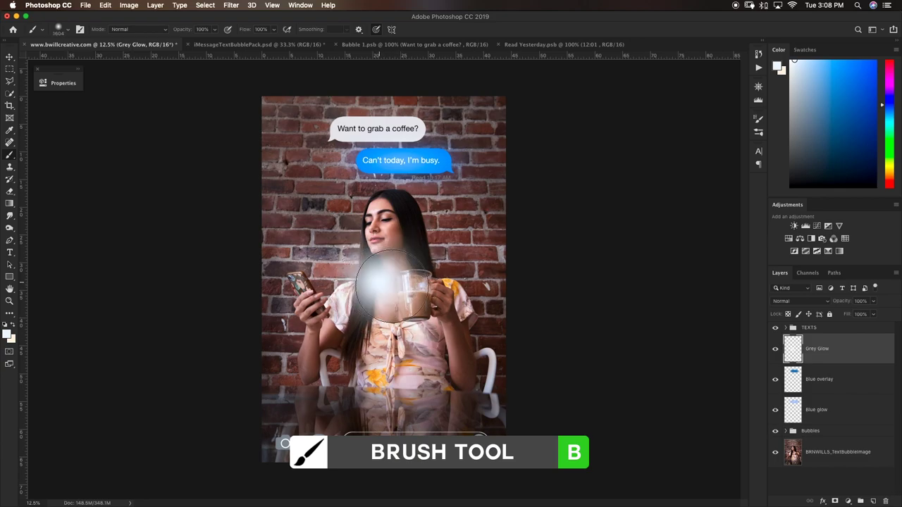
- Stretch the white glow wide and flat behind both chat bubbles
key(v)
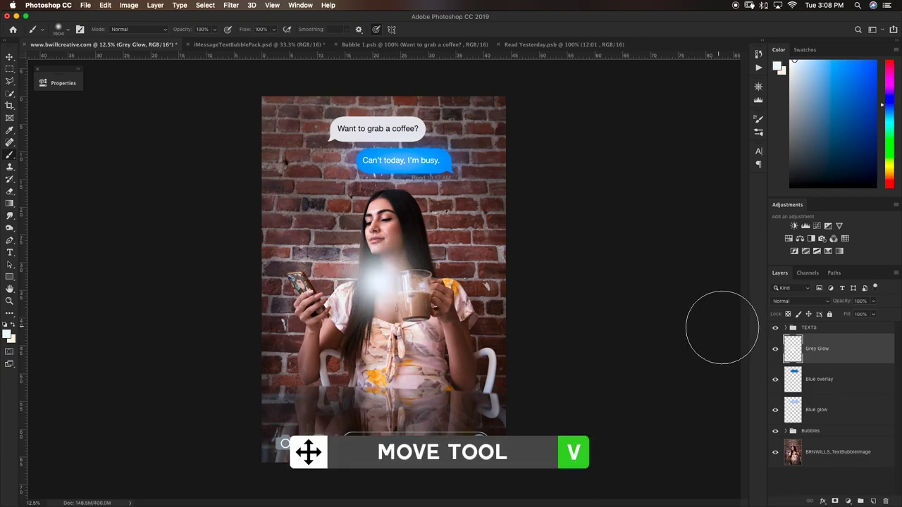
drag(379, 360, 385, 148)
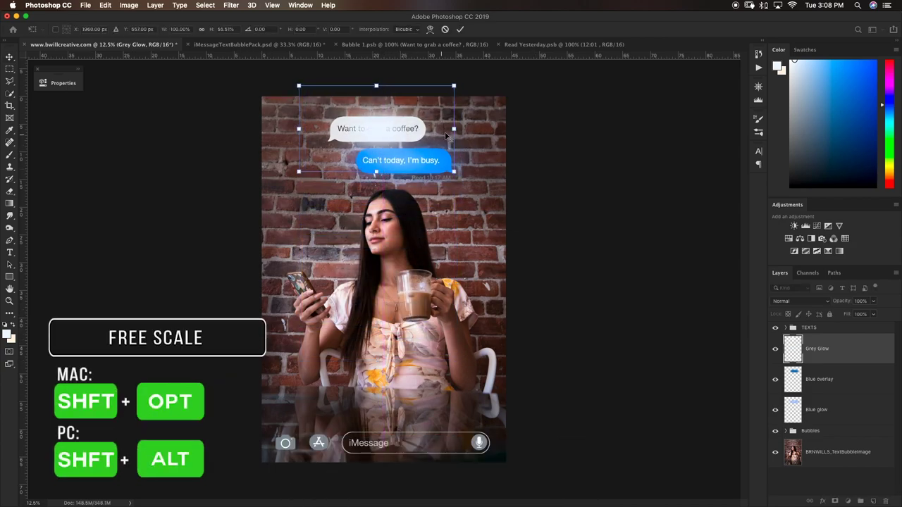
drag(453, 128, 490, 128)
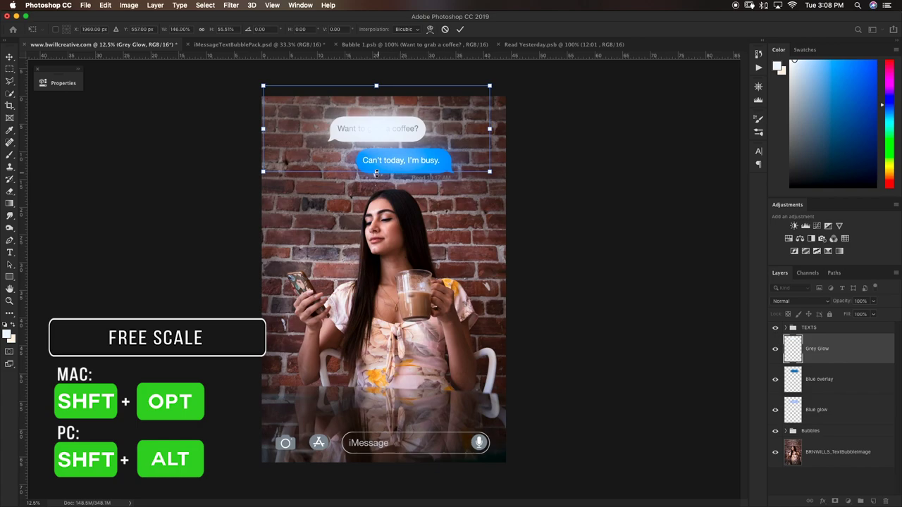
drag(376, 173, 377, 167)
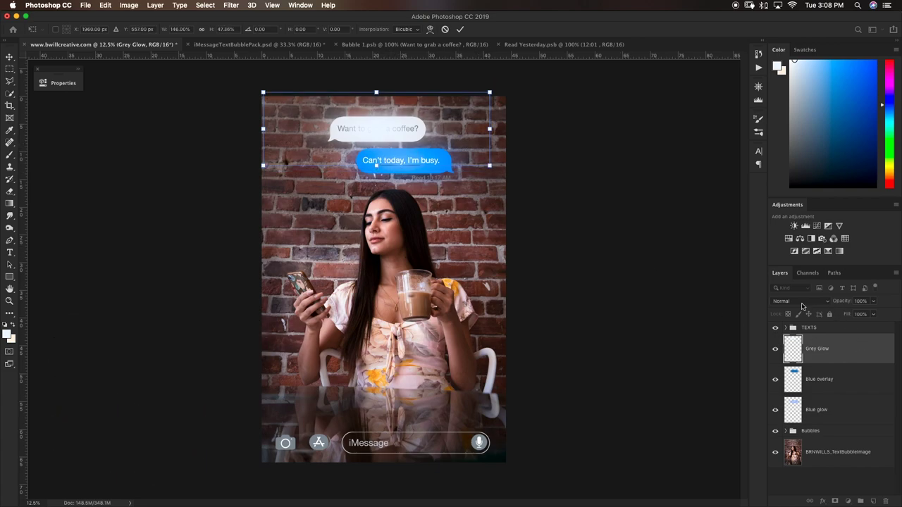
- Blend Grey Glow with Linear Dodge (Add) at 13% fill
click(800, 303)
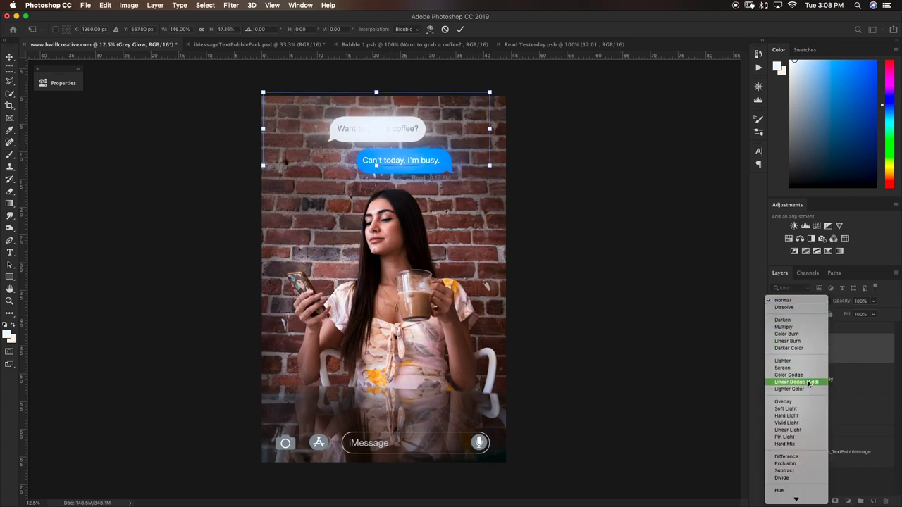
click(814, 385)
click(873, 314)
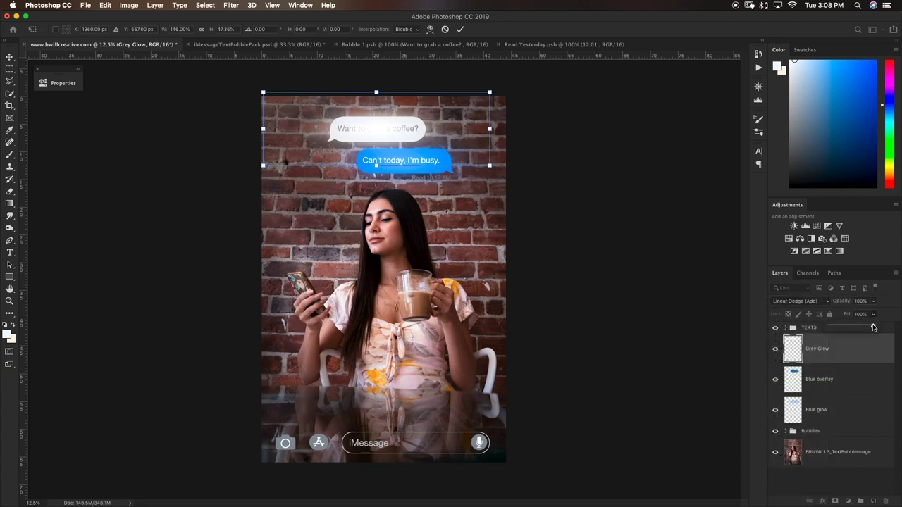
drag(873, 327, 843, 327)
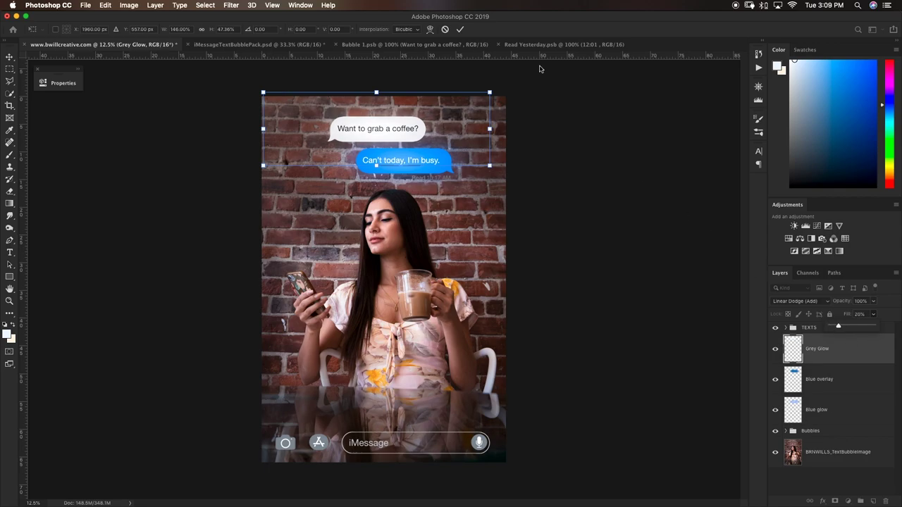
click(820, 481)
click(775, 349)
click(775, 349)
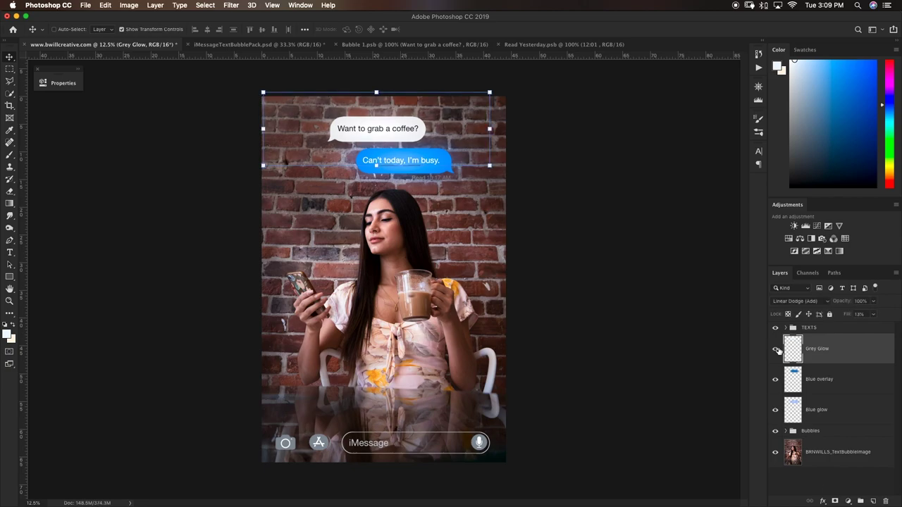
- Group Grey Glow, Blue overlay and Blue glow into a group named Bubble glow
key(alt+bracketleft)
key(alt+bracketleft)
shift+click(835, 354)
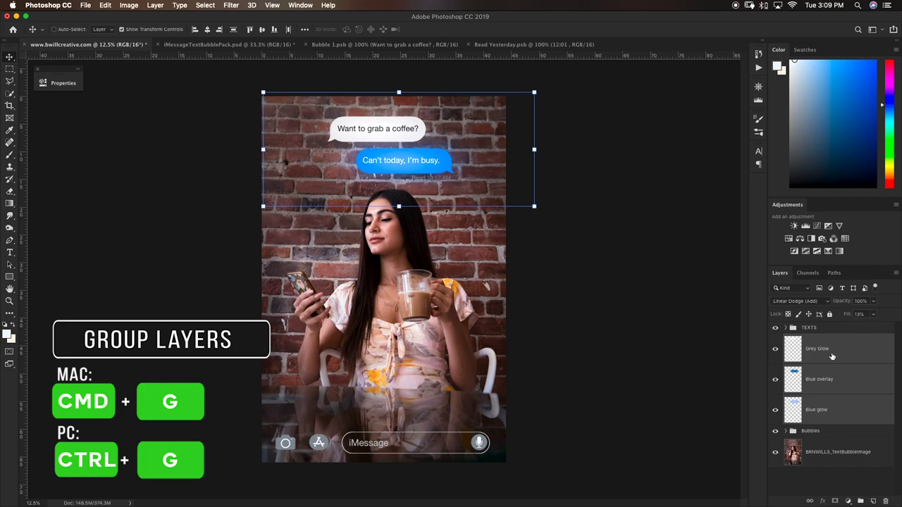
key(super+g)
double_click(811, 339)
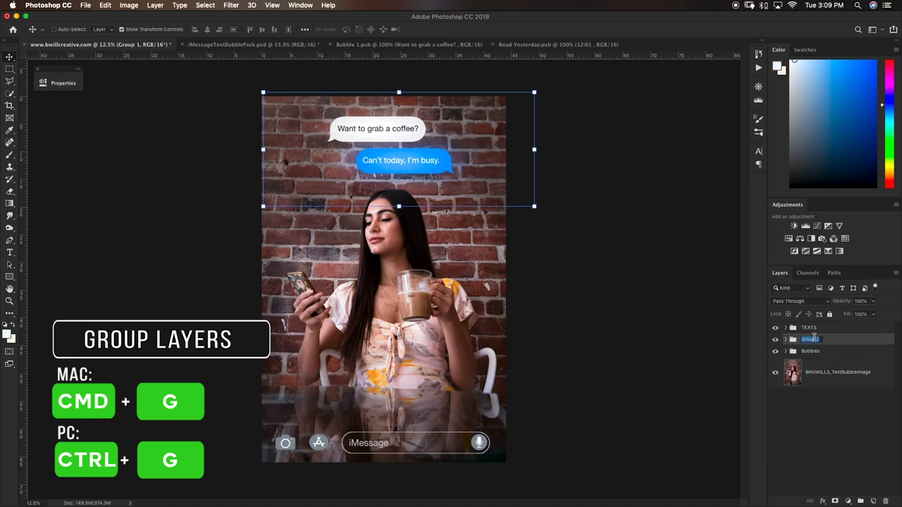
text(Bubble)
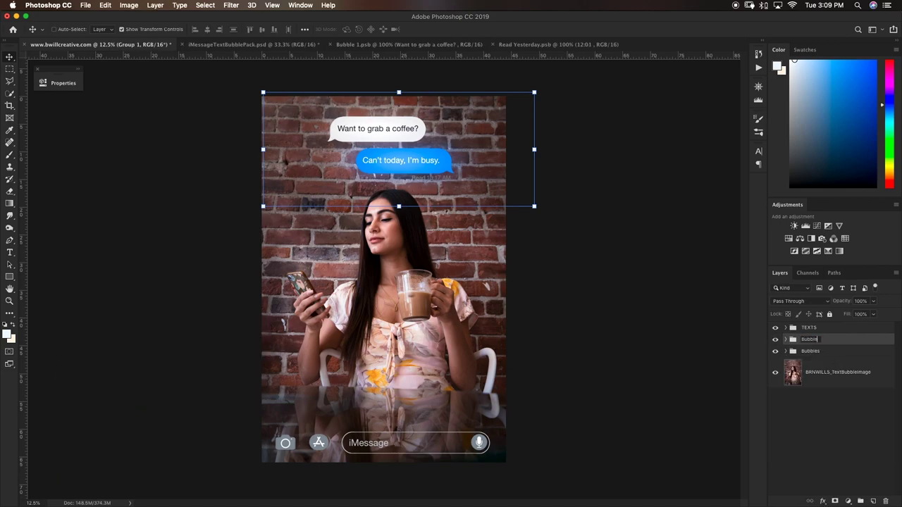
text( glow)
key(Return)
- Toggle the Bubble glow group on and off to compare, then deselect it
click(775, 339)
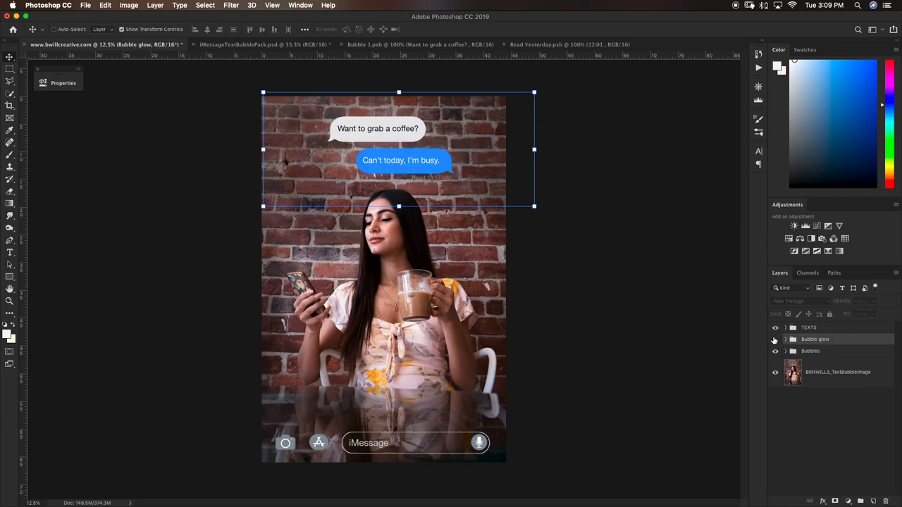
click(775, 339)
click(775, 339)
click(775, 339)
click(775, 339)
click(775, 339)
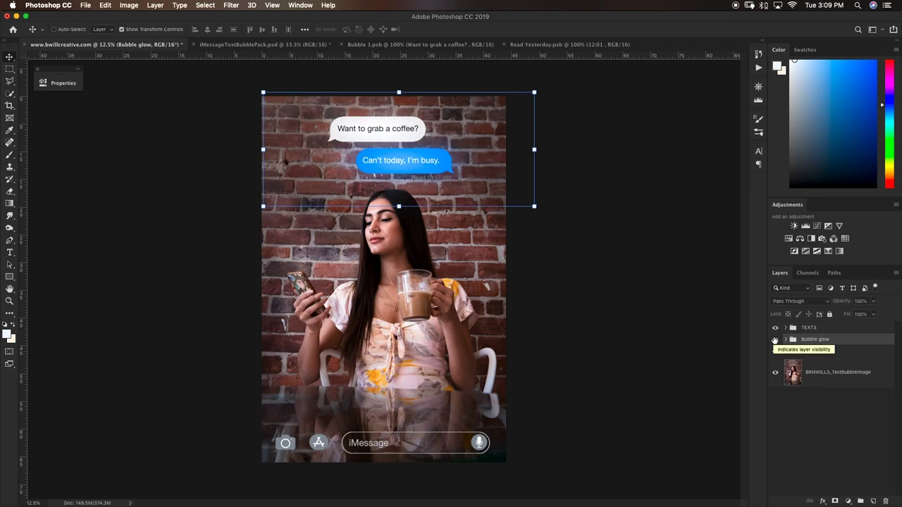
click(782, 398)
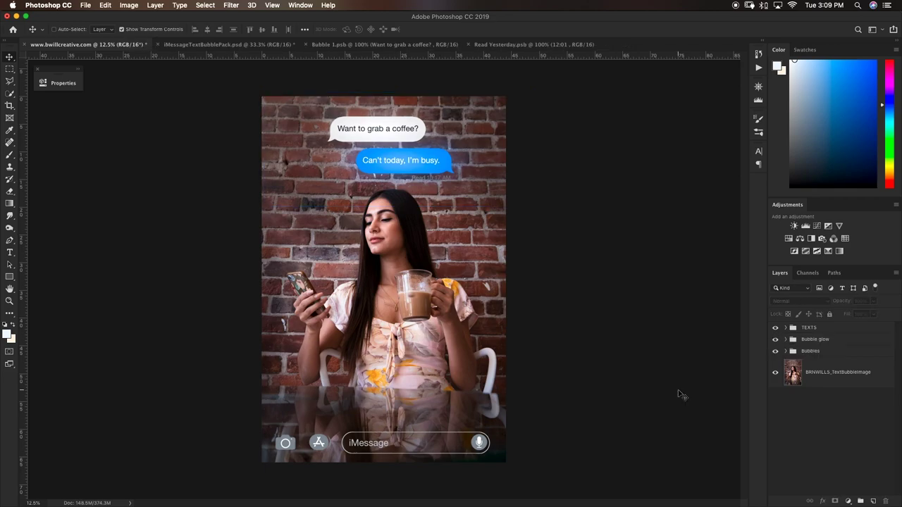
- Add a new layer above the photo and paint the bubble's blue across the top of her hair
key(super+equal)
key(super+equal)
scroll(409, 198, up, 4)
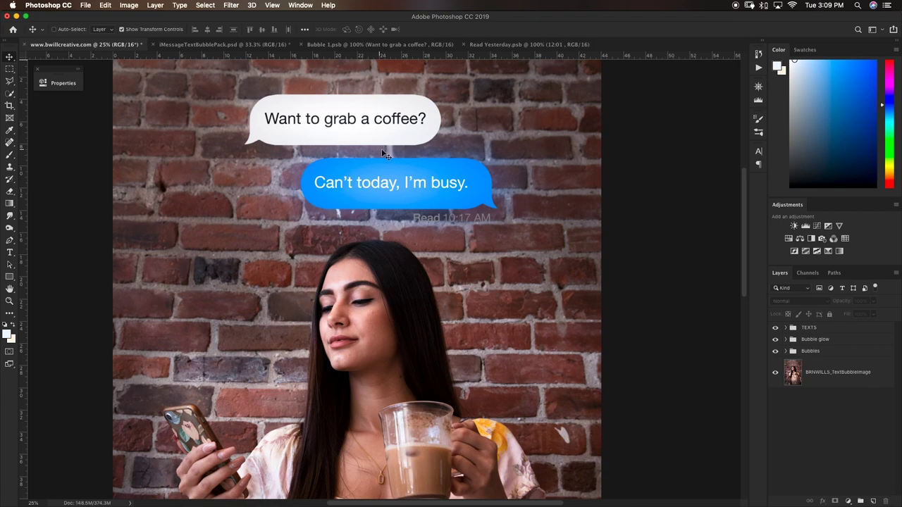
click(829, 386)
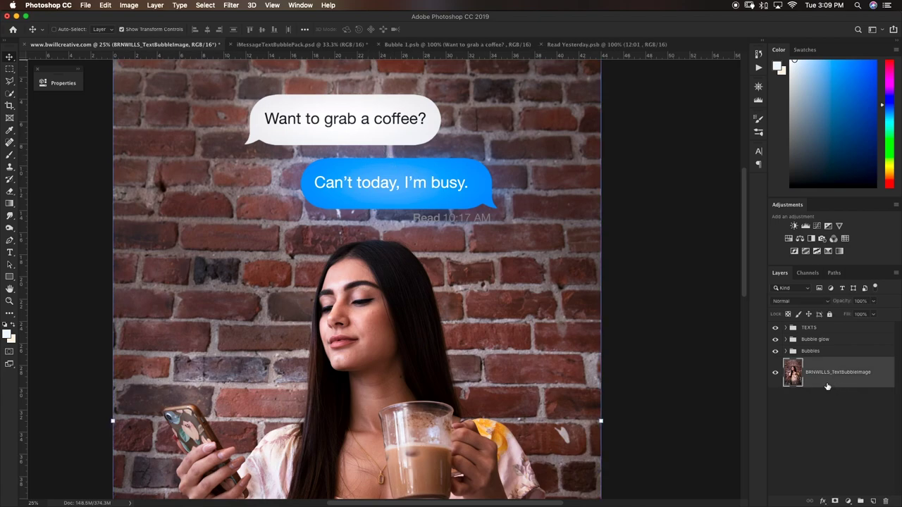
click(873, 501)
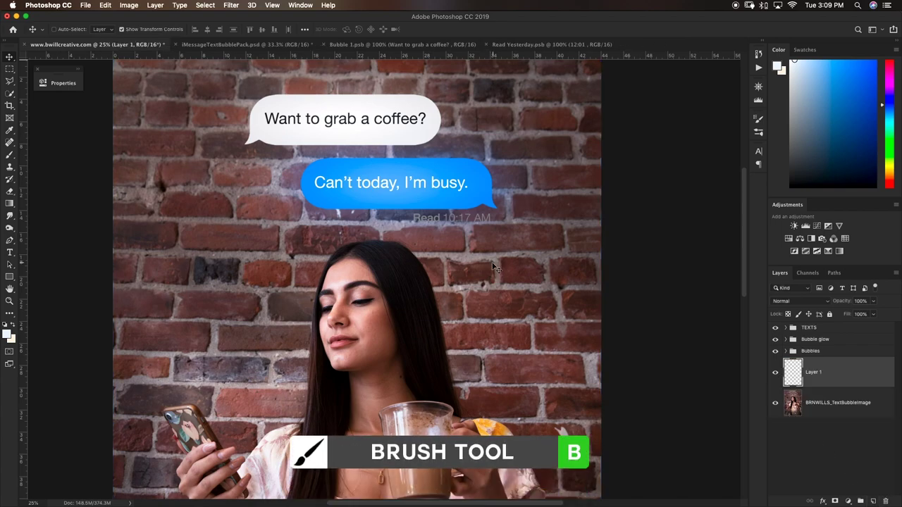
key(b)
alt+click(403, 199)
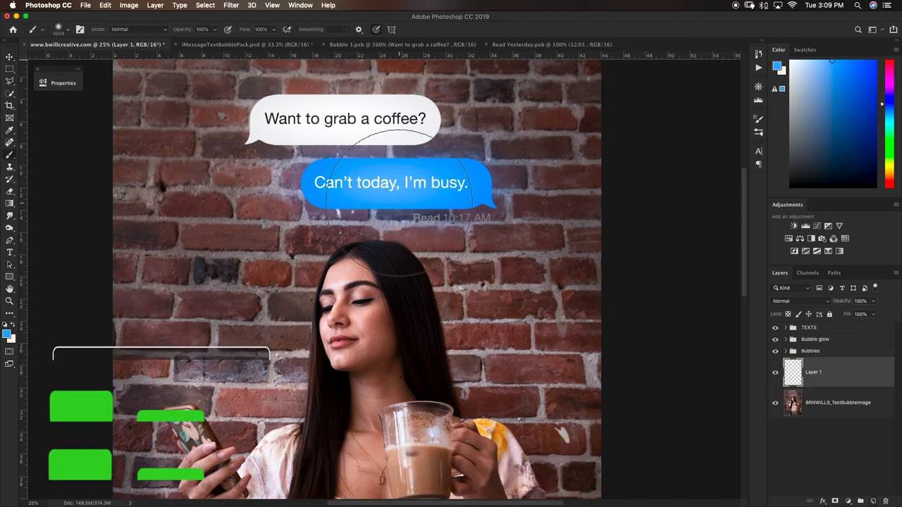
scroll(395, 204, right, 1)
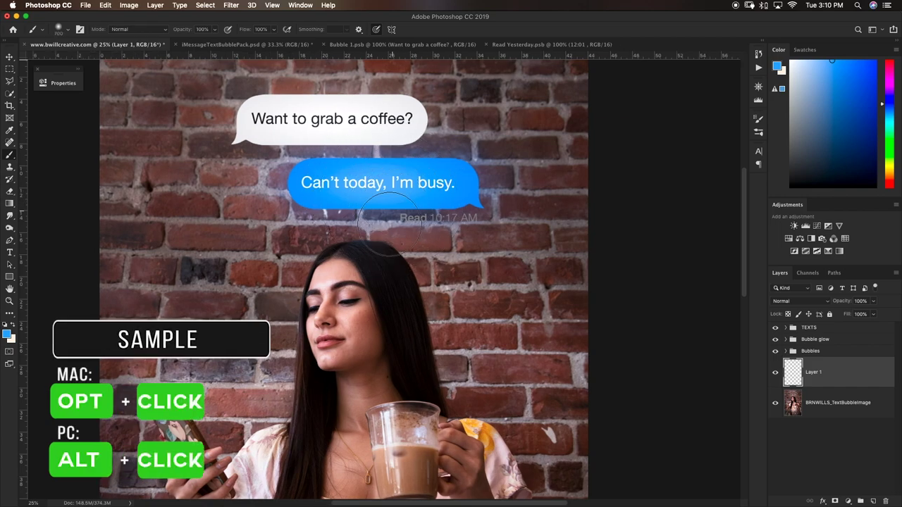
key(bracketleft)
key(bracketleft)
key(bracketleft)
key(bracketleft)
key(bracketleft)
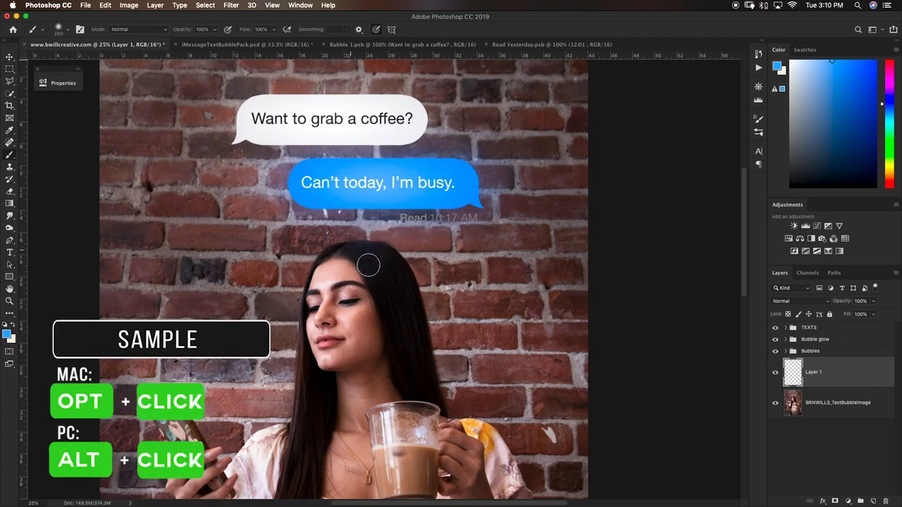
key(bracketright)
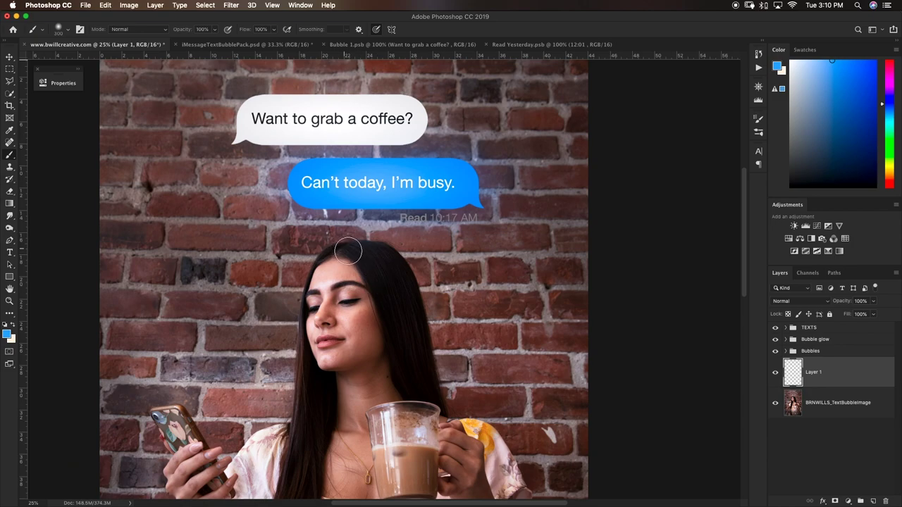
mouse_move(344, 249)
mouse_down()
mouse_move(398, 265)
mouse_move(413, 257)
mouse_move(390, 259)
mouse_move(405, 276)
mouse_move(365, 261)
mouse_move(390, 280)
mouse_move(372, 251)
mouse_move(327, 258)
mouse_move(416, 251)
mouse_move(327, 257)
mouse_up()
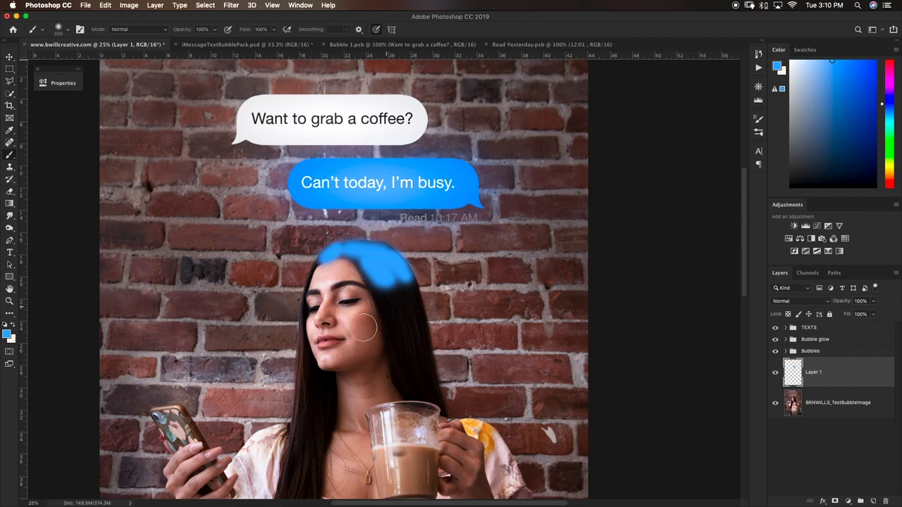
mouse_move(392, 254)
mouse_down()
mouse_move(326, 254)
mouse_move(386, 253)
mouse_up()
- Name the layer Blue hair glow and set it to Overlay at 82% fill
double_click(812, 373)
key(BackSpace)
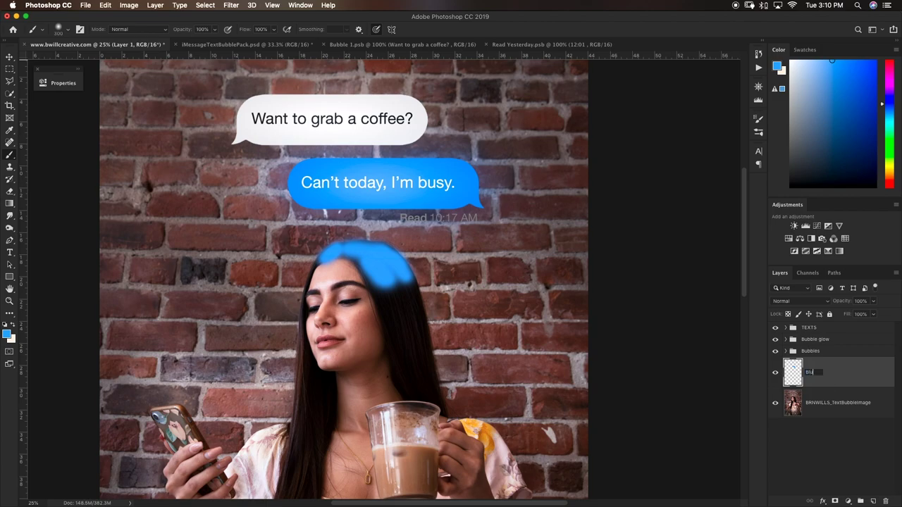
text(Blue hair glow)
key(Return)
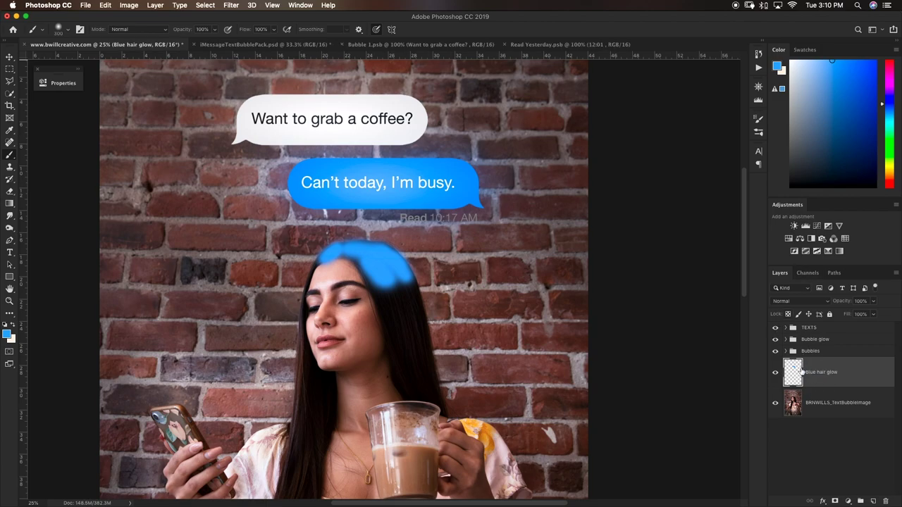
click(791, 301)
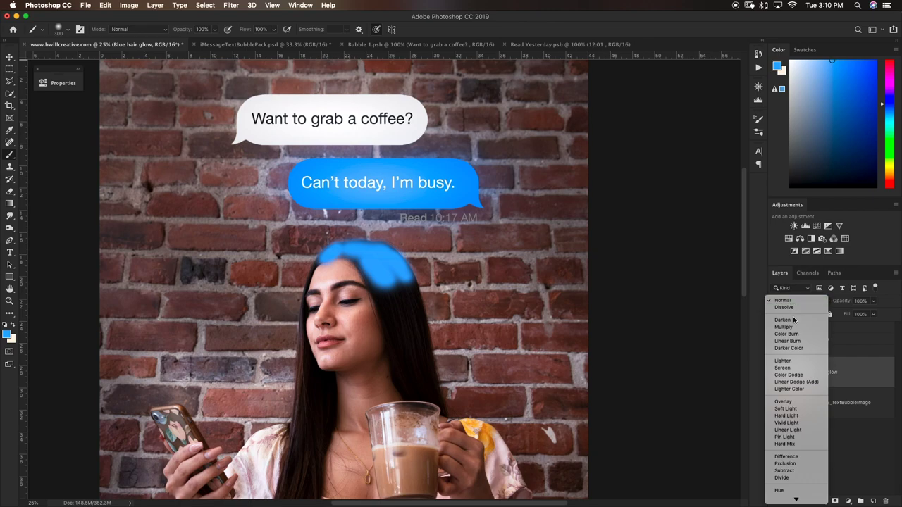
click(788, 405)
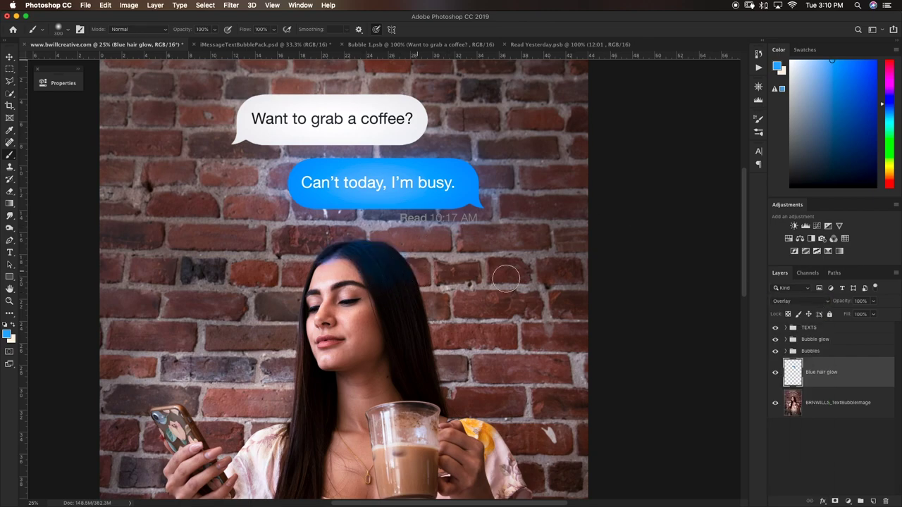
click(874, 315)
drag(874, 330, 868, 330)
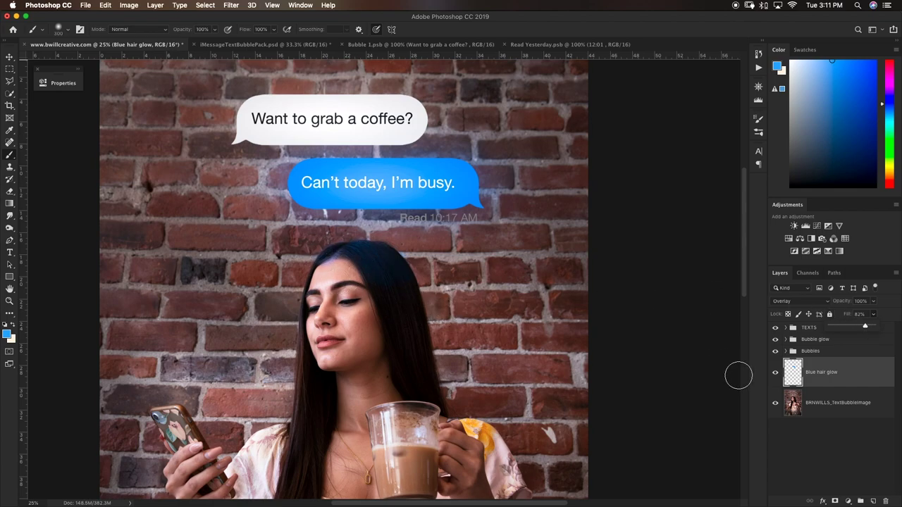
key(super+plus)
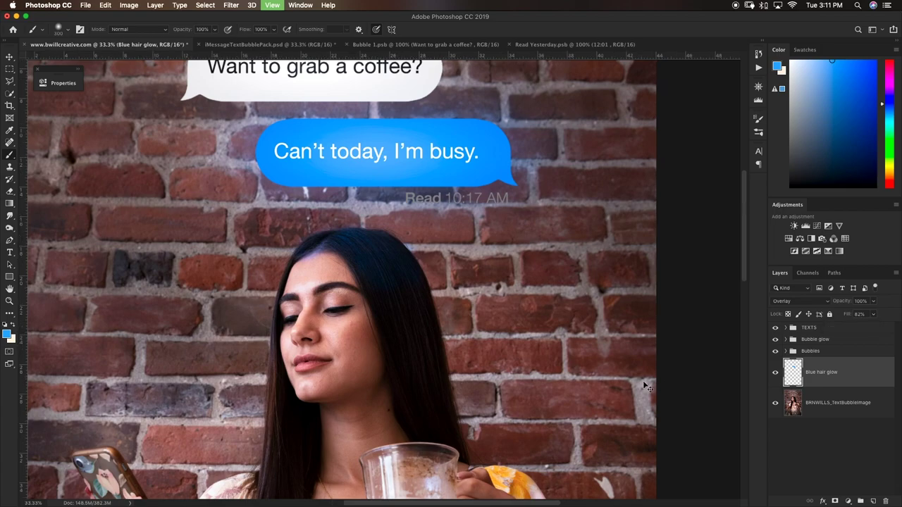
key(super+plus)
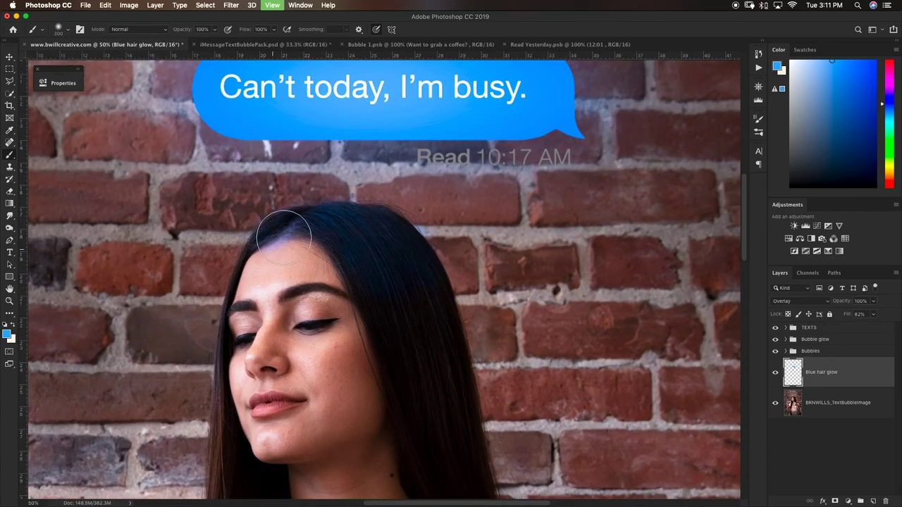
- Add a layer mask to Blue hair glow and paint out the glow along the hairline in 50% black
click(836, 500)
key(b)
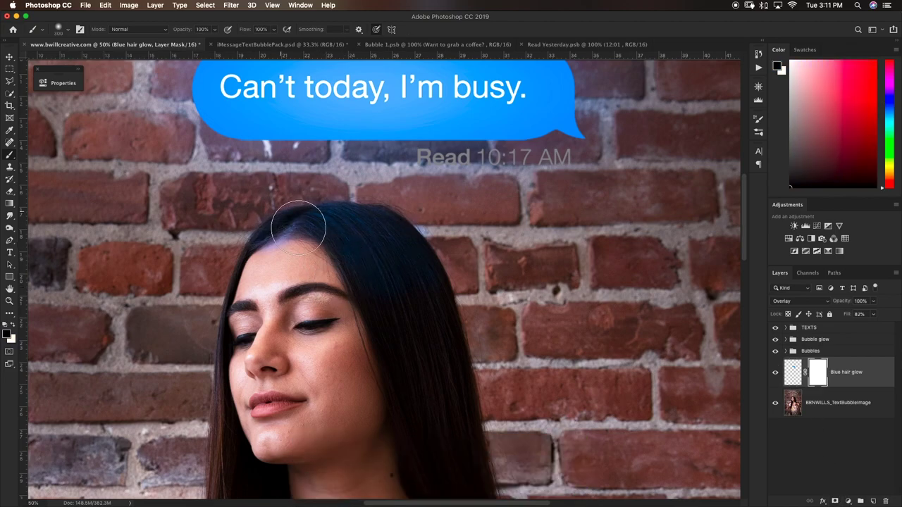
key(d)
key(bracketleft)
key(bracketleft)
key(bracketleft)
key(bracketleft)
key(bracketleft)
key(bracketleft)
key(5)
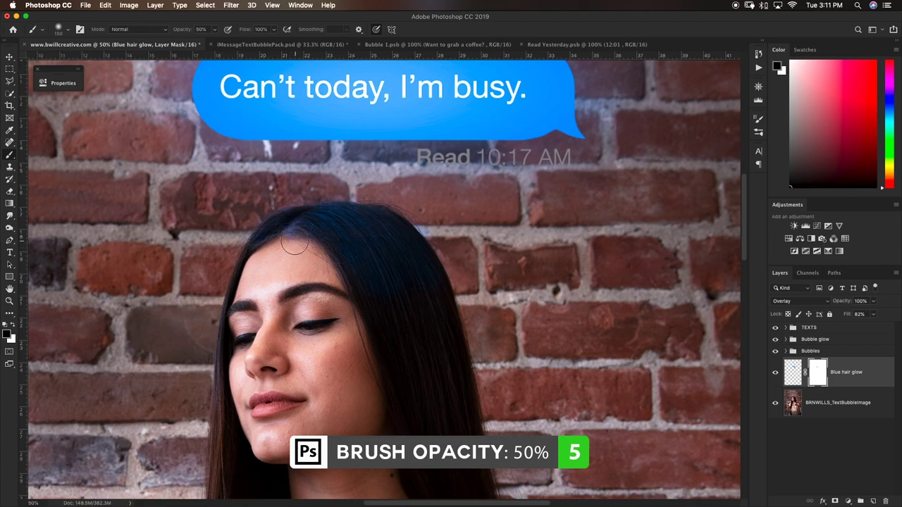
key(bracketright)
mouse_move(289, 234)
mouse_down()
mouse_move(262, 241)
mouse_move(292, 238)
mouse_move(314, 251)
mouse_up()
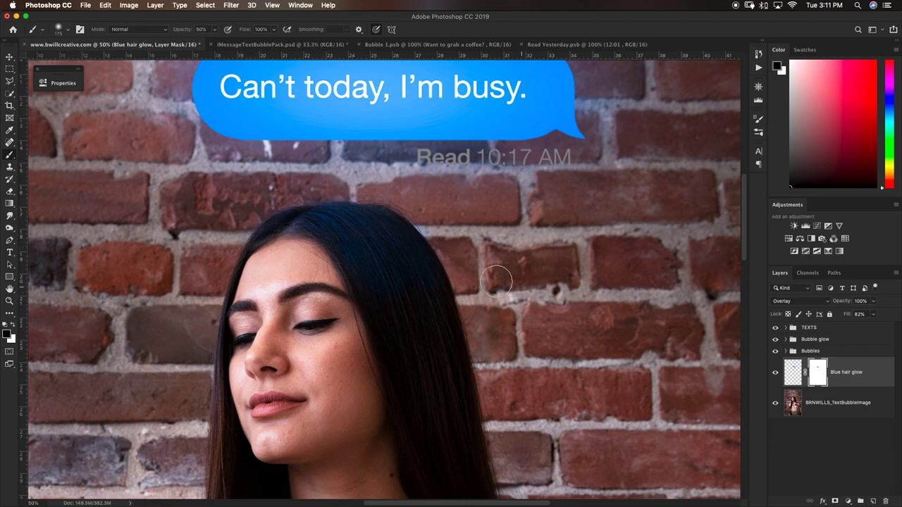
- Switch between the layer's pixels and its mask, and enlarge the brush
click(794, 377)
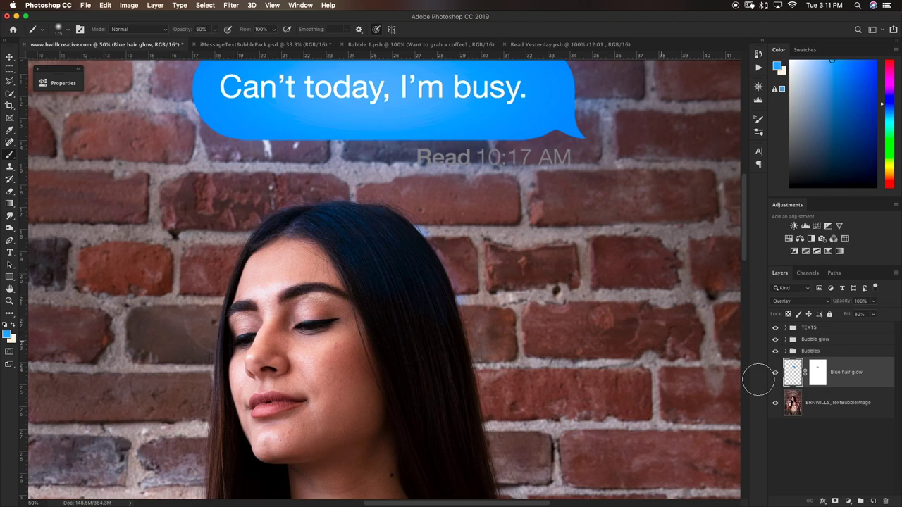
click(811, 376)
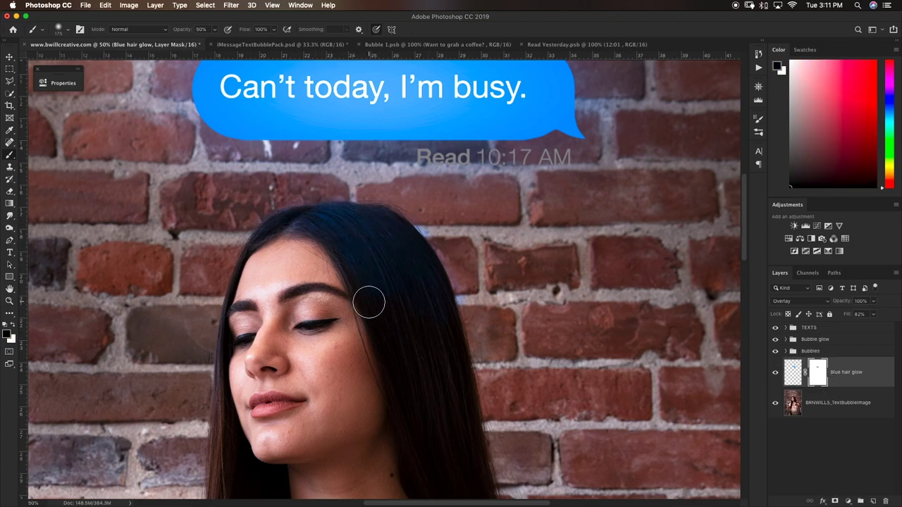
drag(359, 300, 412, 300)
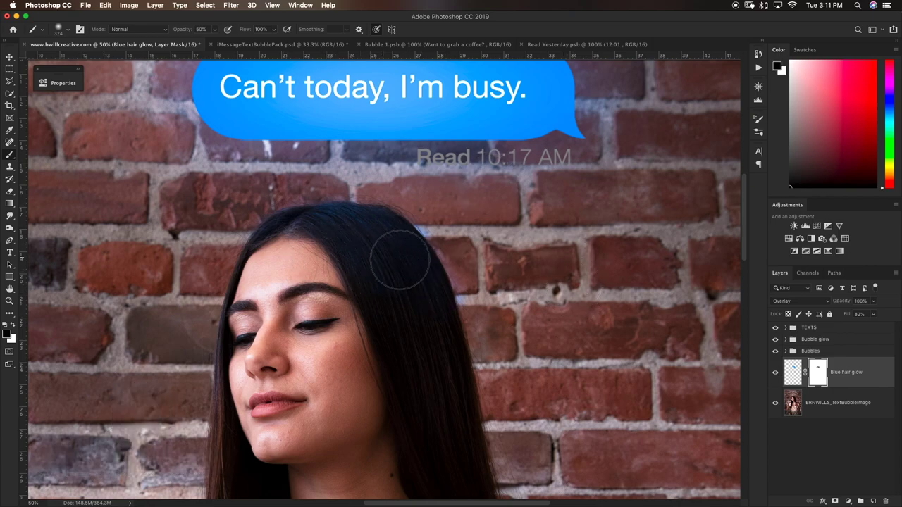
- Add a Highlight hair layer and paint a near-white streak across the top of her hair
click(873, 501)
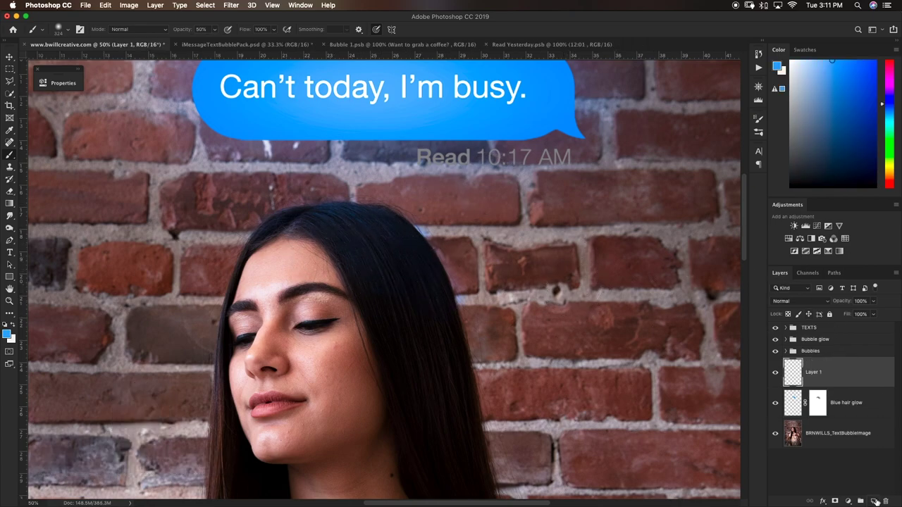
drag(814, 72, 791, 60)
double_click(813, 372)
text(Highlight hair)
key(Return)
key(0)
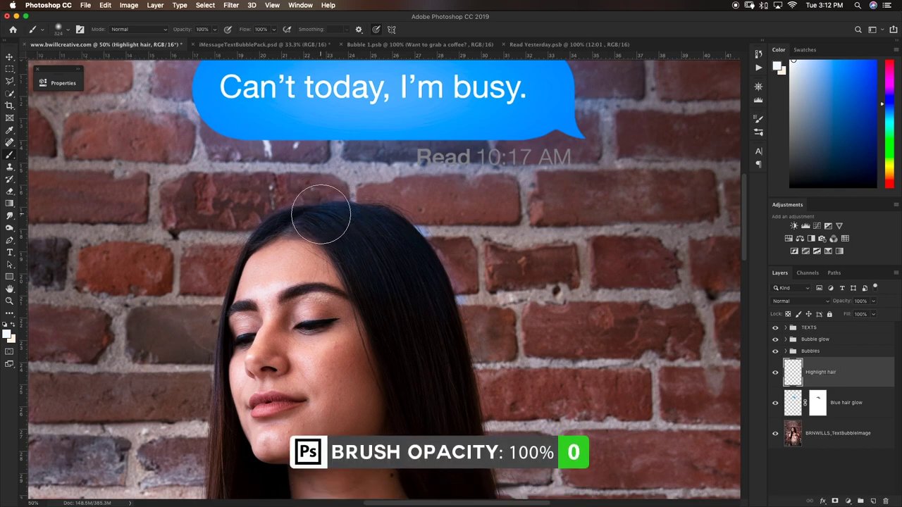
drag(317, 217, 395, 226)
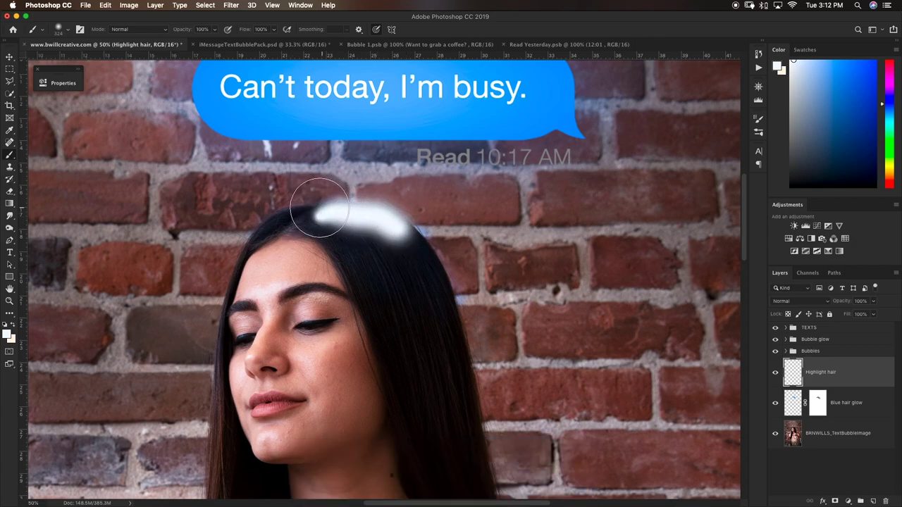
mouse_move(309, 213)
mouse_down()
mouse_move(298, 205)
mouse_move(312, 202)
mouse_up()
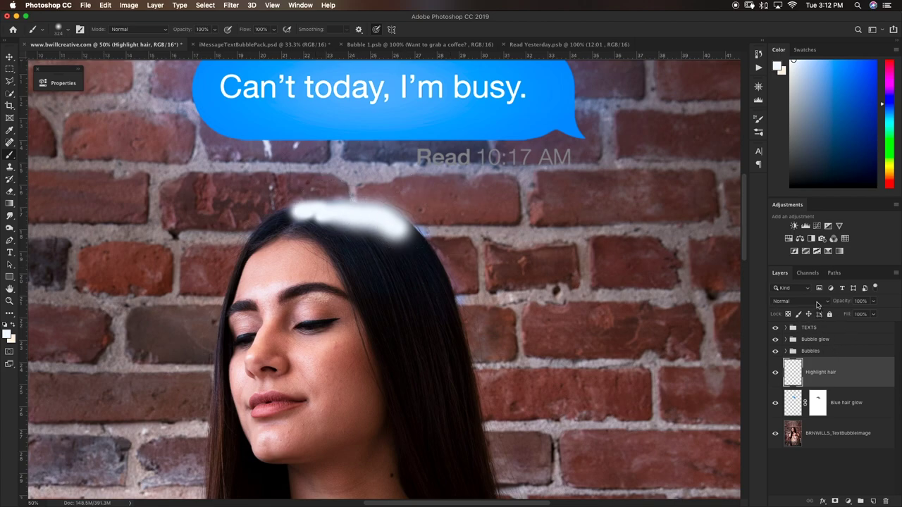
- Blend Highlight hair in Overlay mode at 16% fill
click(795, 302)
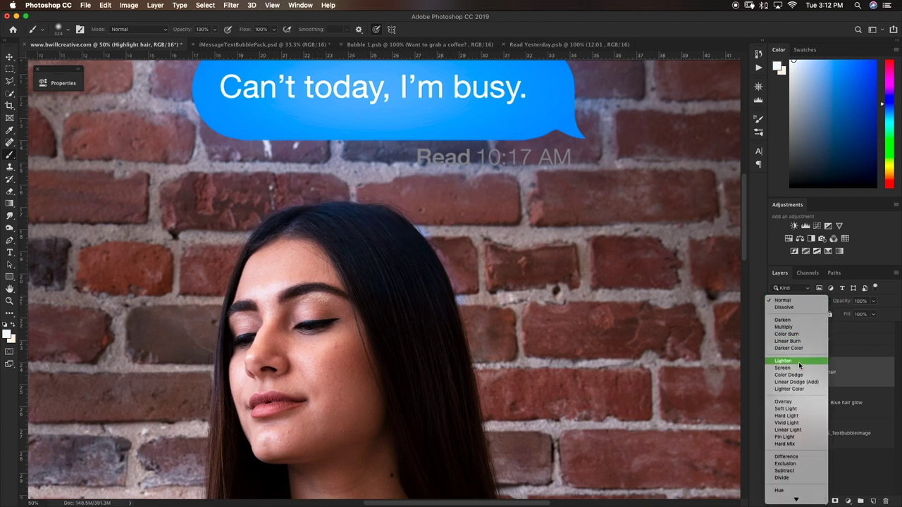
click(795, 403)
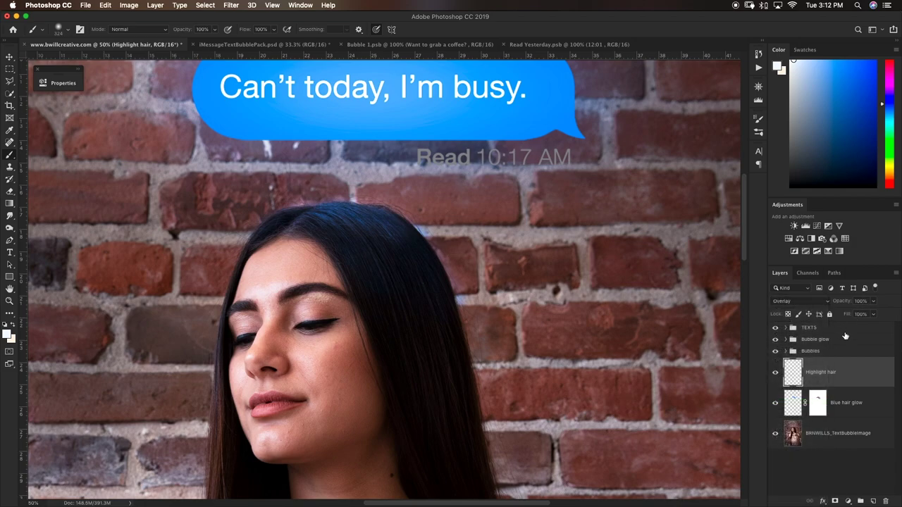
click(873, 315)
drag(874, 328, 835, 328)
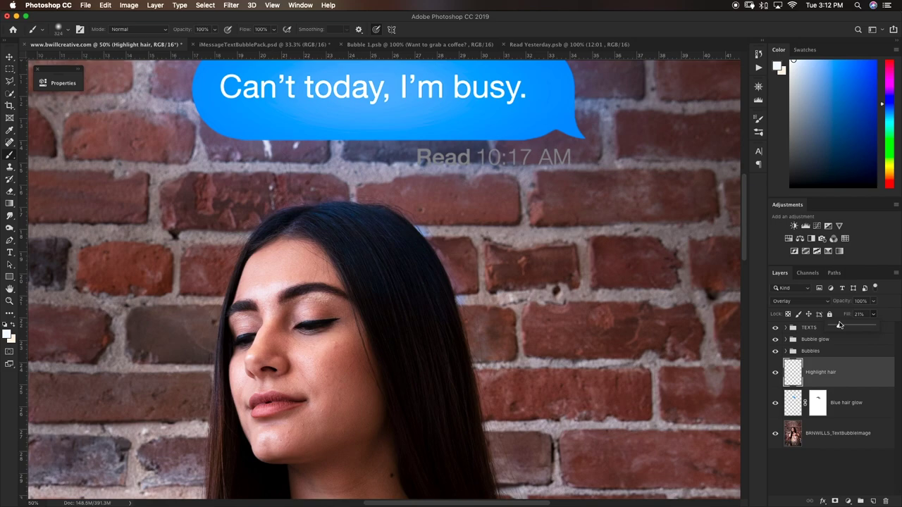
click(812, 468)
key(super+minus)
key(super+minus)
key(super+minus)
key(super+minus)
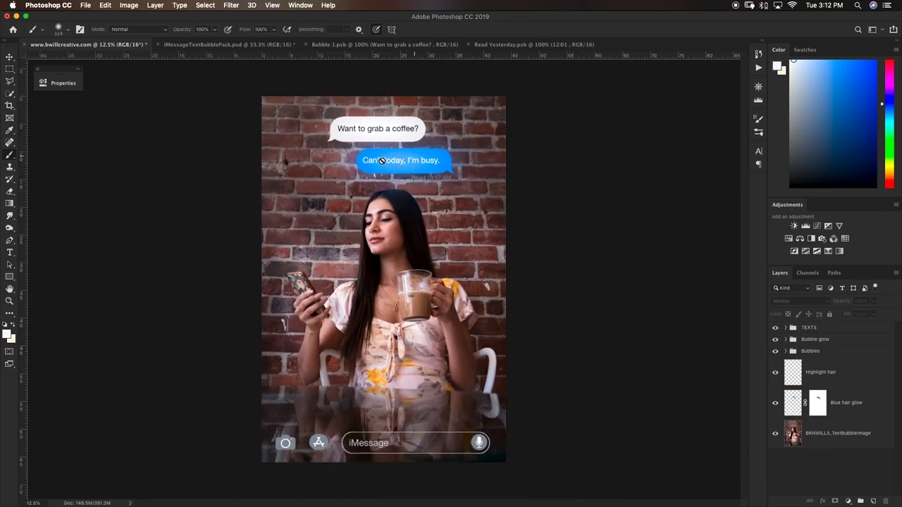
- Group Highlight hair and Blue hair glow into a group named Hair Glow
shift+click(854, 368)
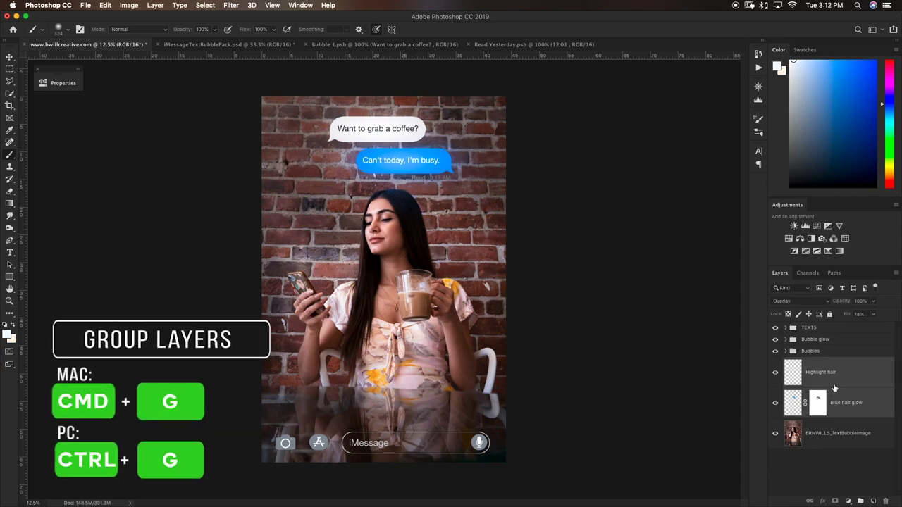
key(super+g)
double_click(811, 363)
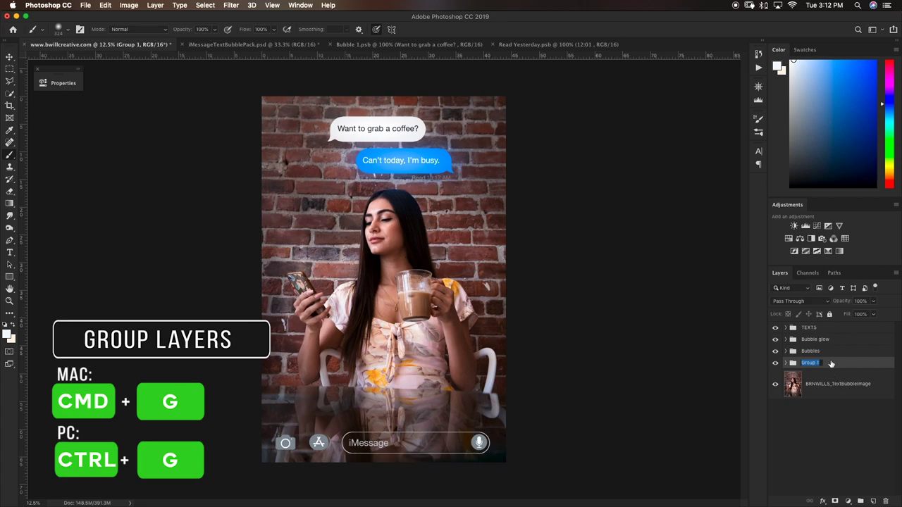
text(Hair Glow)
key(Return)
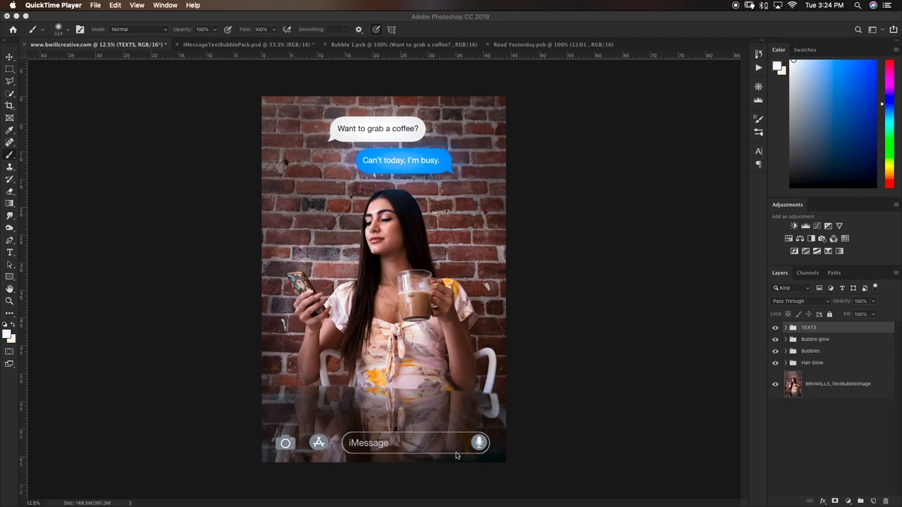
- Convert the BRNWILLS_TextBubbleImage photo layer to a Smart Object
click(831, 397)
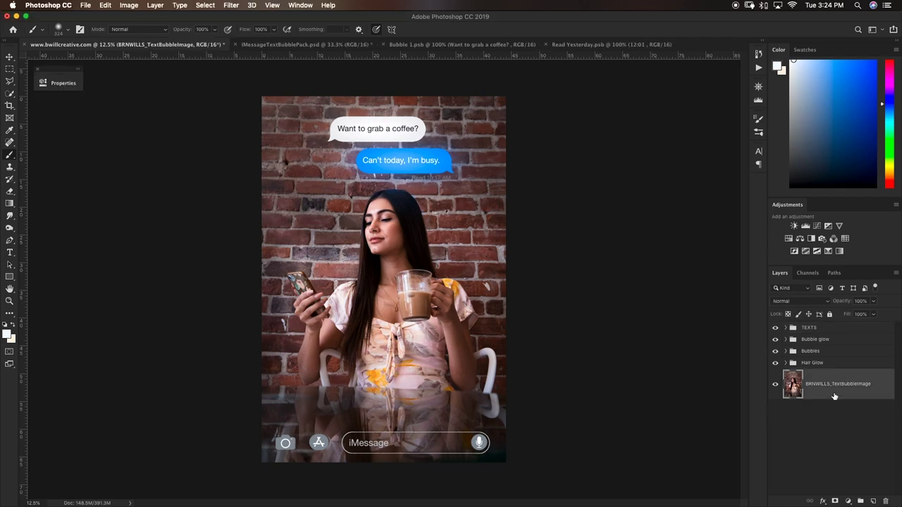
right_click(834, 397)
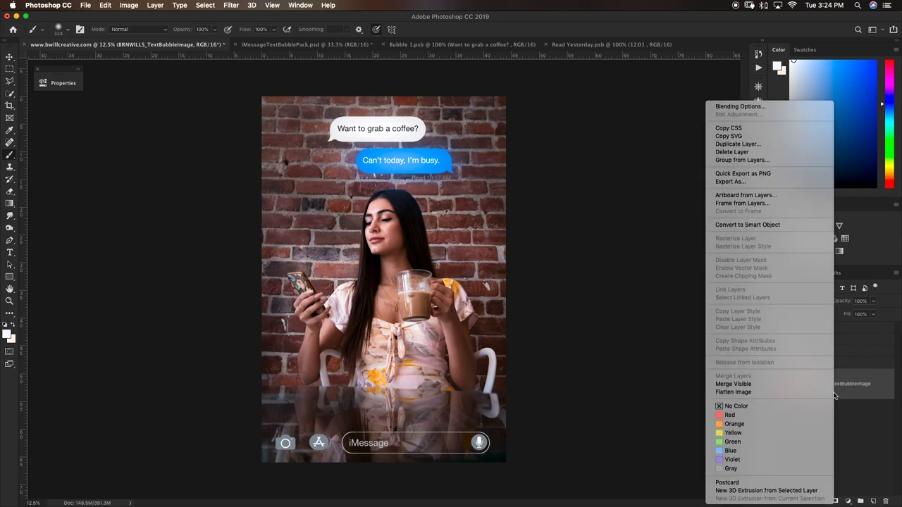
click(771, 224)
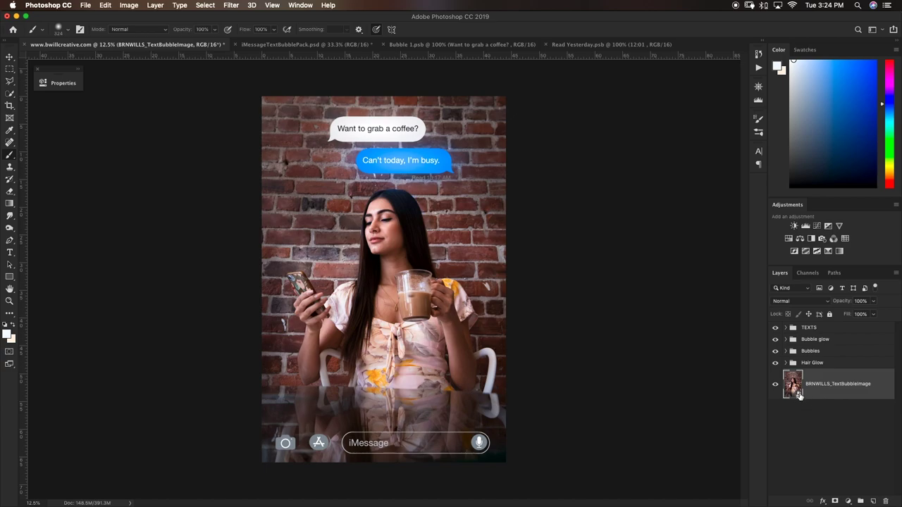
click(231, 5)
- Apply an Iris Blur with the sharp oval enlarged around the woman and Blur set to 19 px
mouse_move(327, 131)
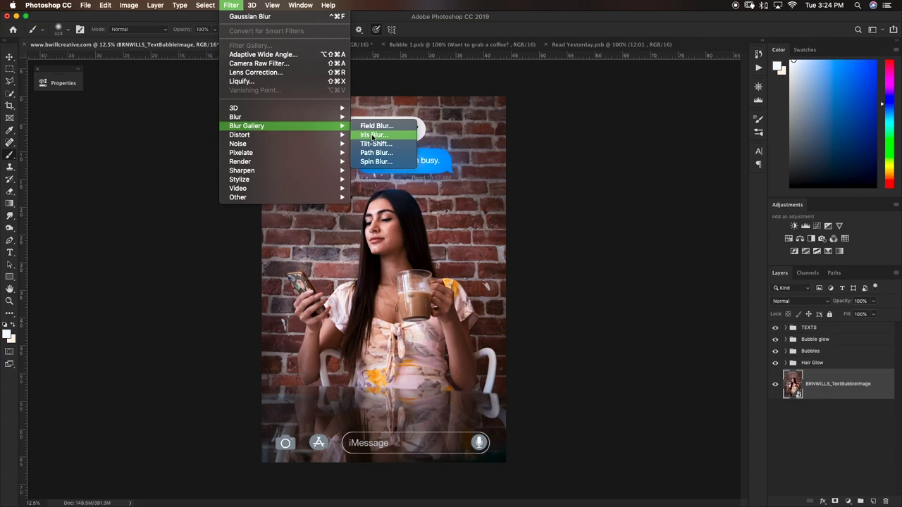
click(373, 135)
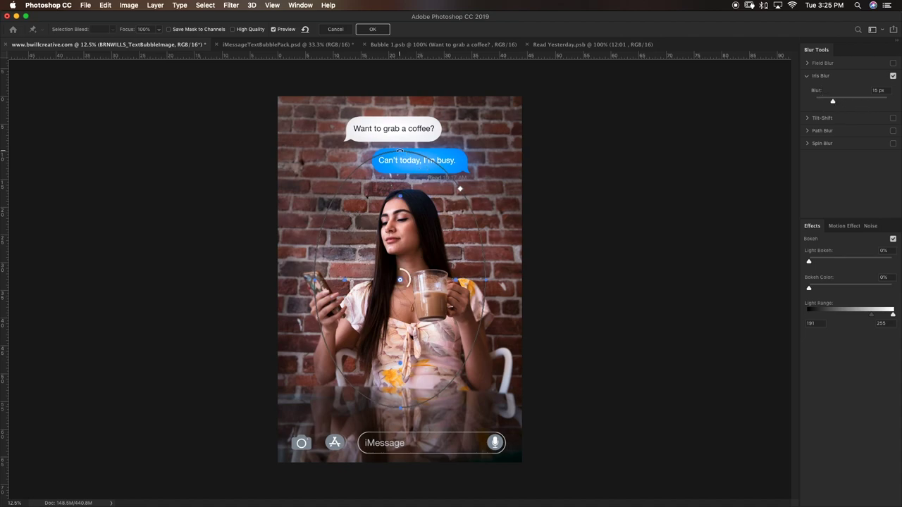
drag(413, 159, 326, 95)
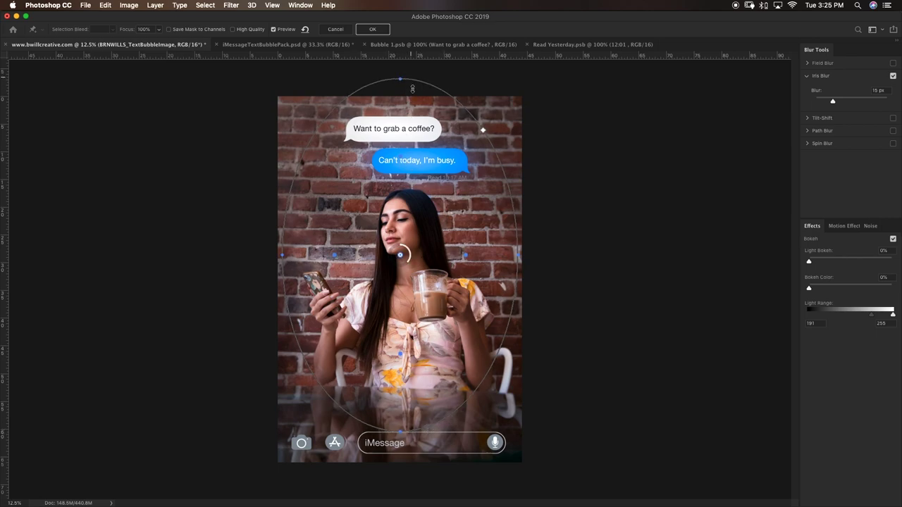
drag(412, 78, 413, 92)
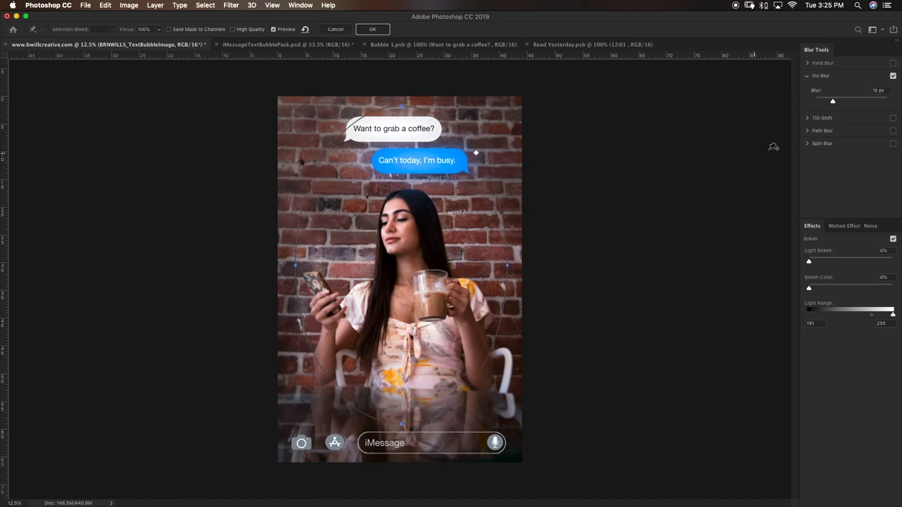
mouse_move(833, 103)
mouse_down()
mouse_move(858, 103)
mouse_move(817, 103)
mouse_move(838, 103)
mouse_up()
drag(836, 102, 835, 103)
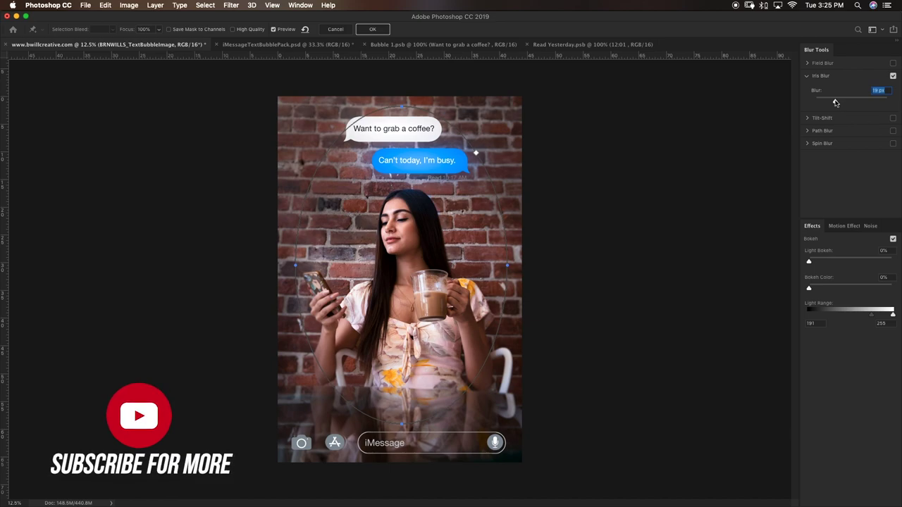
drag(296, 265, 289, 258)
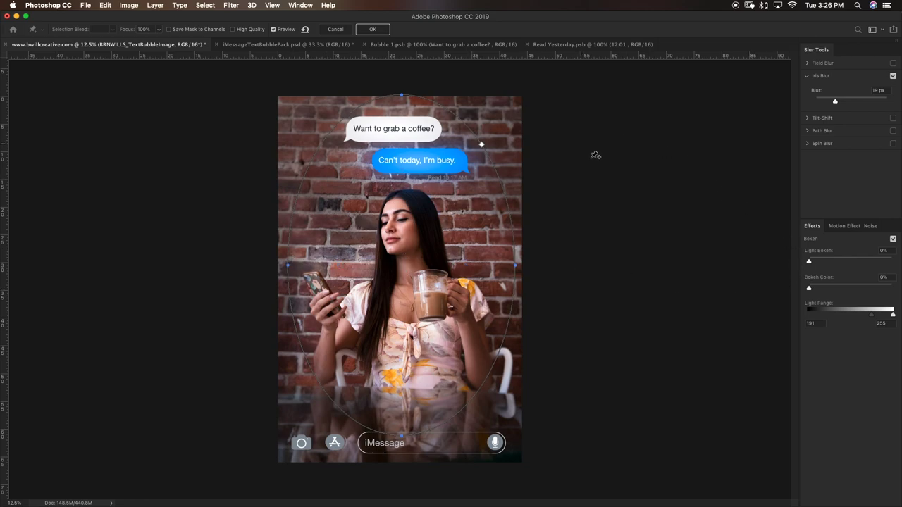
click(378, 32)
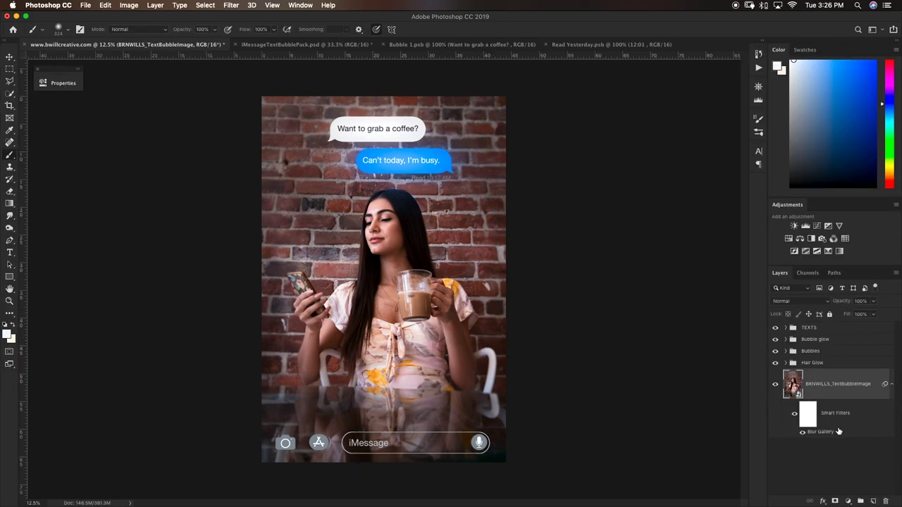
- Expand the TEXTS group and select the iMessage Text Bar layer
click(810, 332)
click(792, 328)
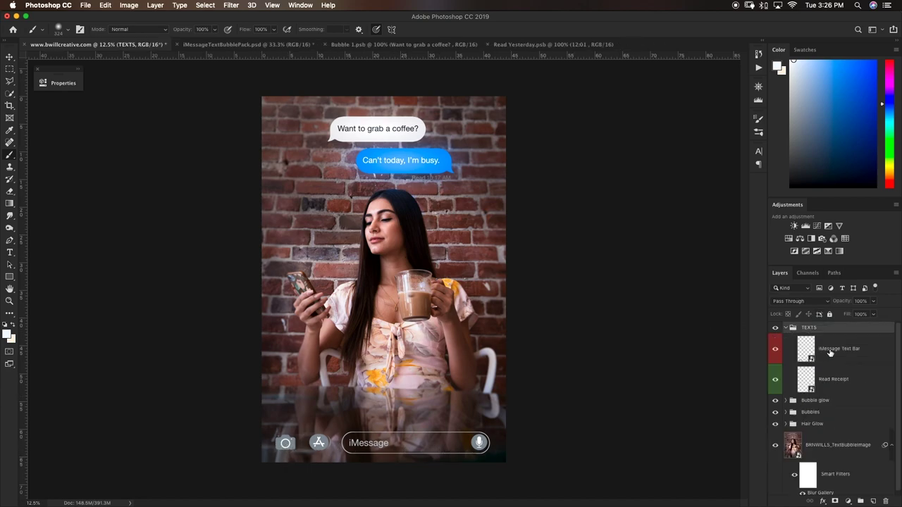
click(831, 356)
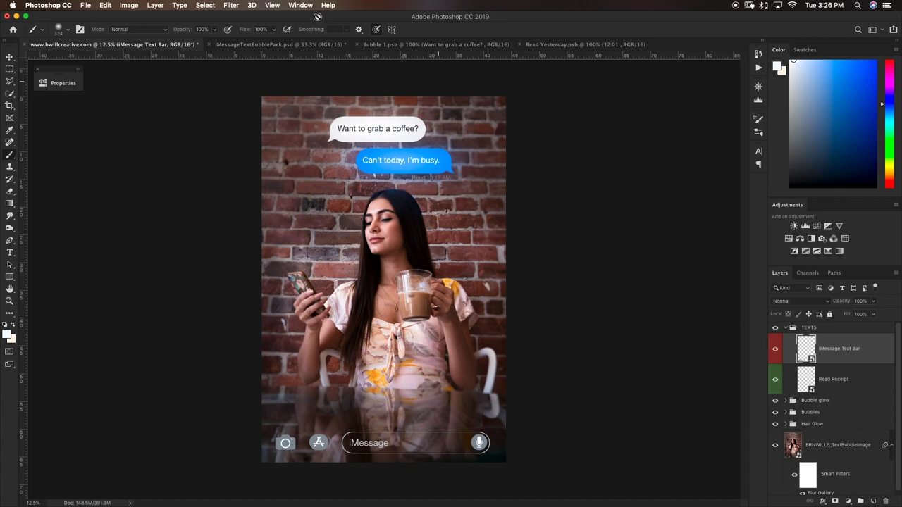
- Give the iMessage Text Bar a 10.1 px Gaussian Blur, then collapse the TEXTS group
click(232, 6)
mouse_move(255, 120)
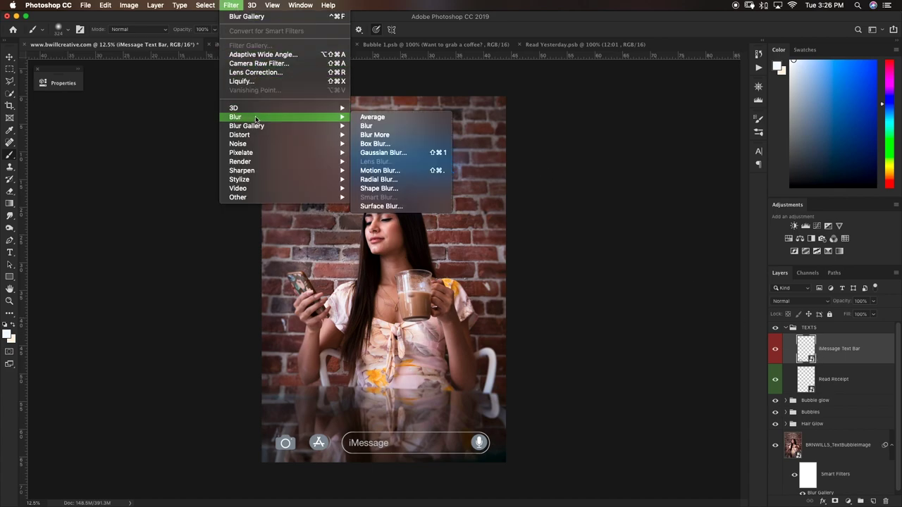
click(396, 153)
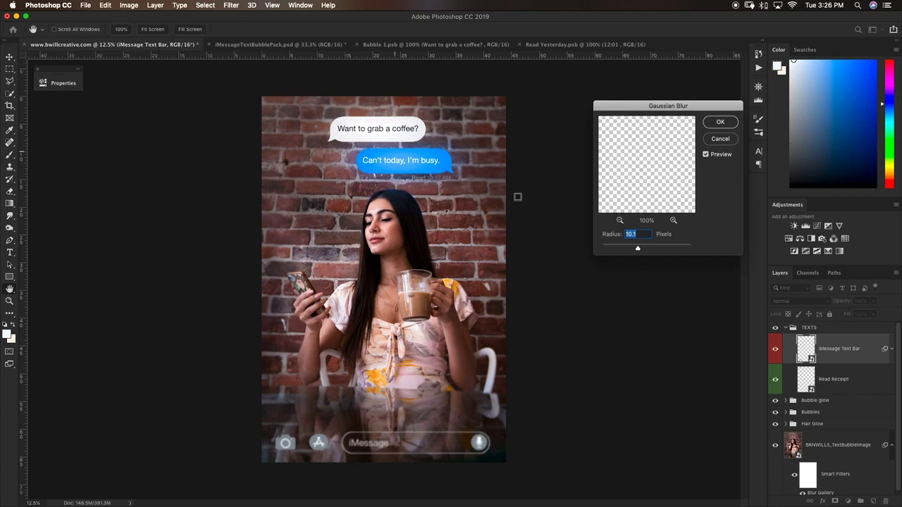
mouse_move(635, 248)
mouse_down()
mouse_move(592, 252)
mouse_move(659, 249)
mouse_move(639, 248)
mouse_up()
click(720, 123)
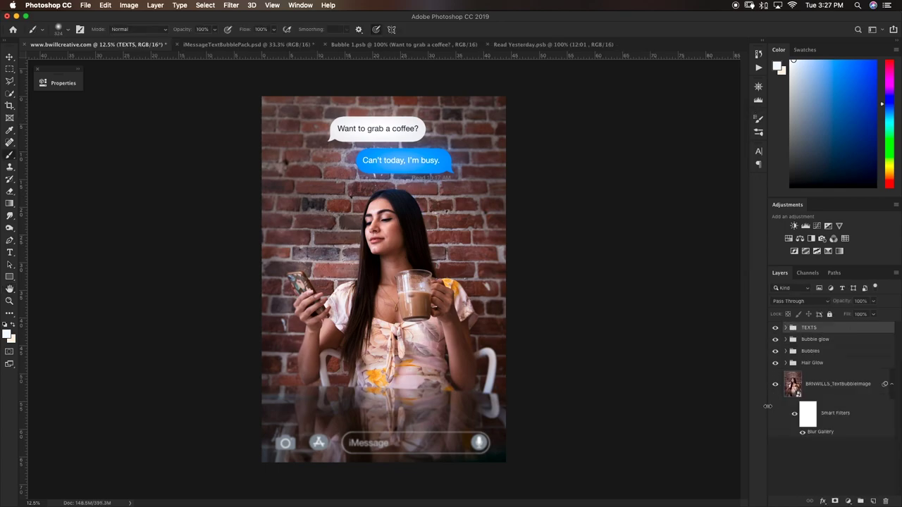